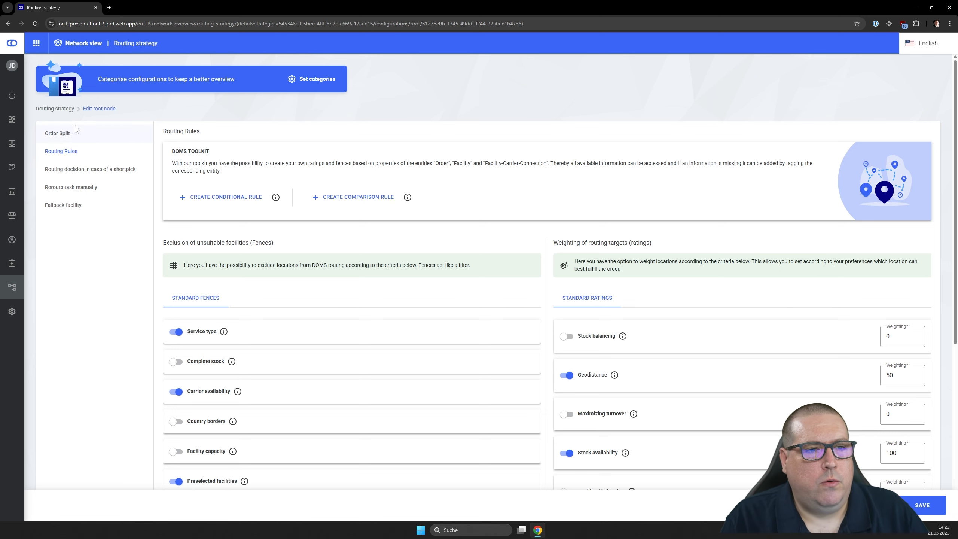
- Review the root node's Order Split and Routing Rules settings, including standard fences and ratings, and return to the routing strategy overview
{"action": "left_click", "coordinate": [72, 133]}
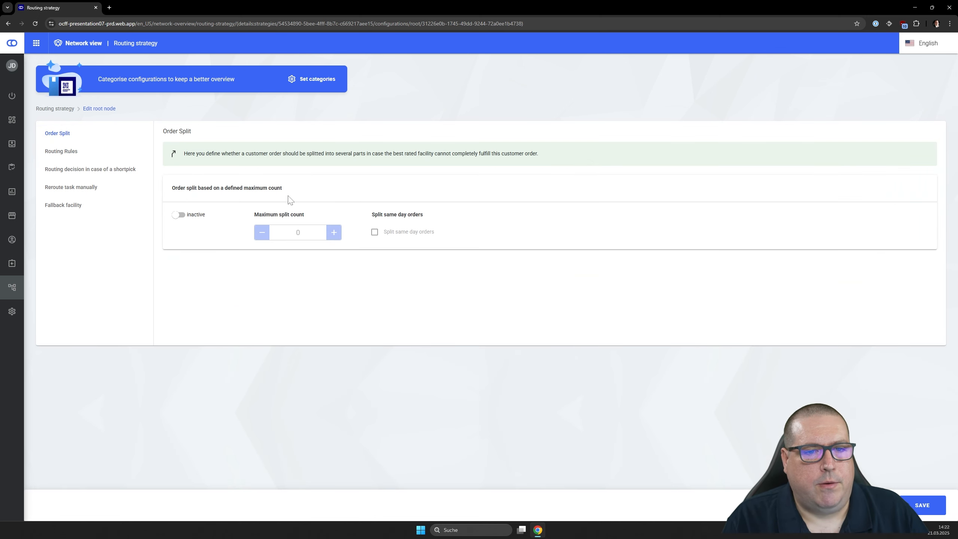
{"action": "left_click", "coordinate": [77, 152]}
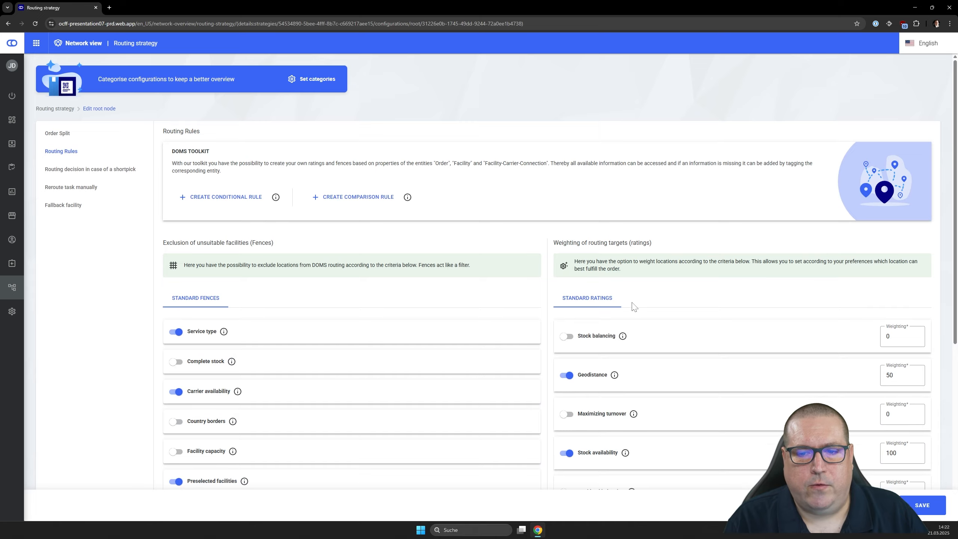
{"action": "scroll", "coordinate": [566, 264], "scroll_direction": "down", "scroll_amount": 3}
{"action": "scroll", "coordinate": [528, 359], "scroll_direction": "down", "scroll_amount": 3}
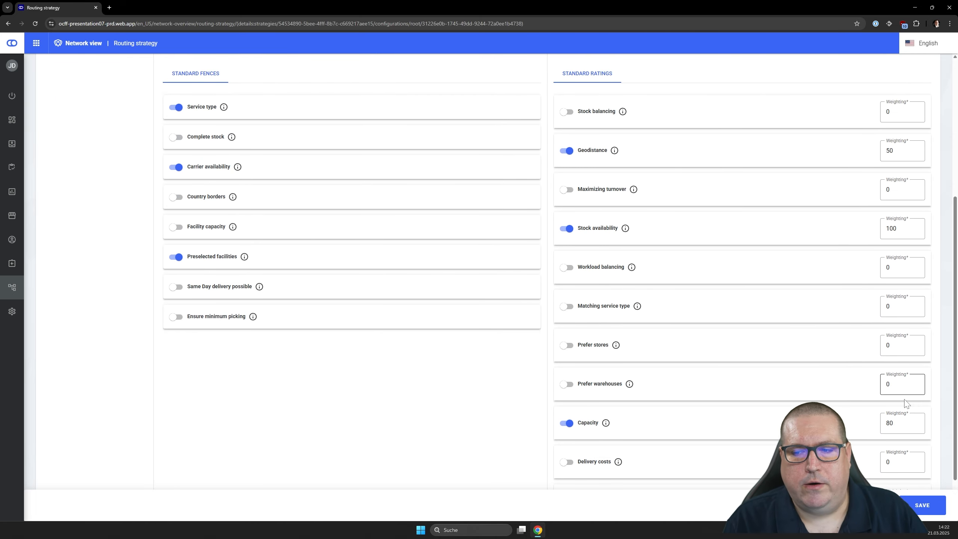
{"action": "scroll", "coordinate": [416, 337], "scroll_direction": "up", "scroll_amount": 5}
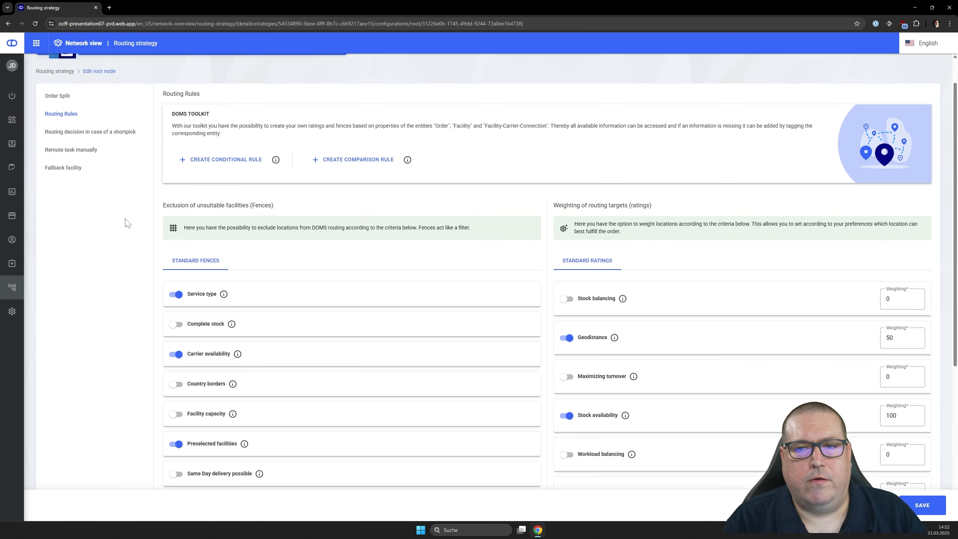
{"action": "scroll", "coordinate": [128, 223], "scroll_direction": "up", "scroll_amount": 2}
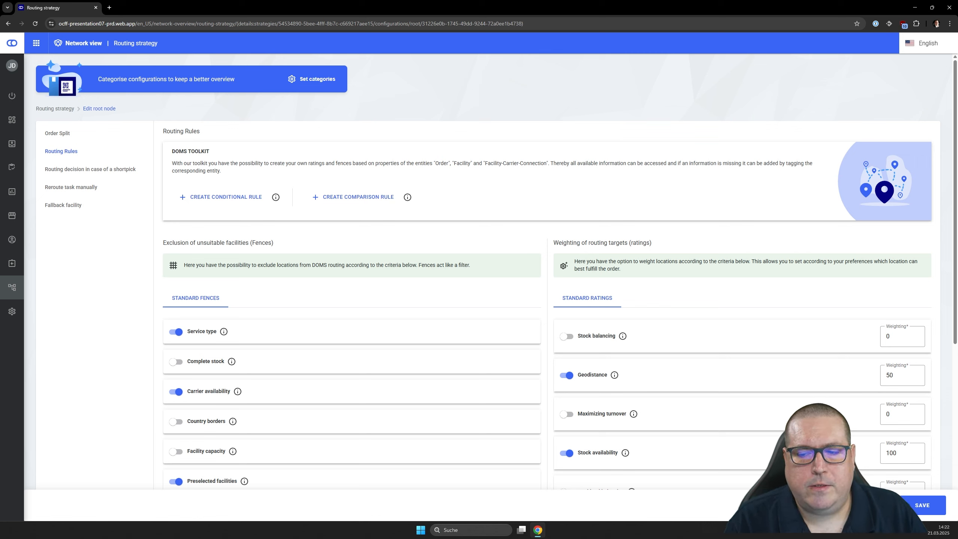
{"action": "left_click", "coordinate": [871, 505]}
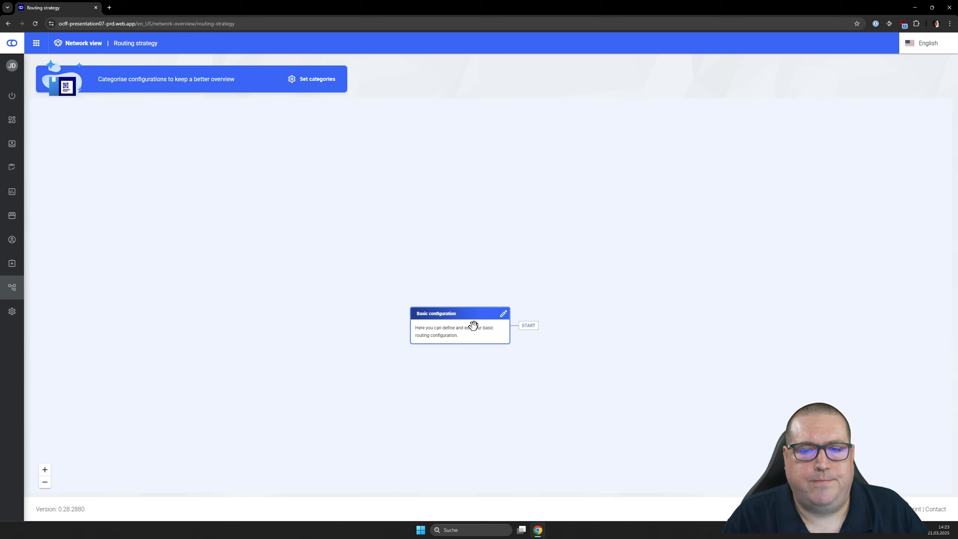
- Add a new node after the Basic configuration node and name it "Germany"
{"action": "left_click", "coordinate": [529, 327]}
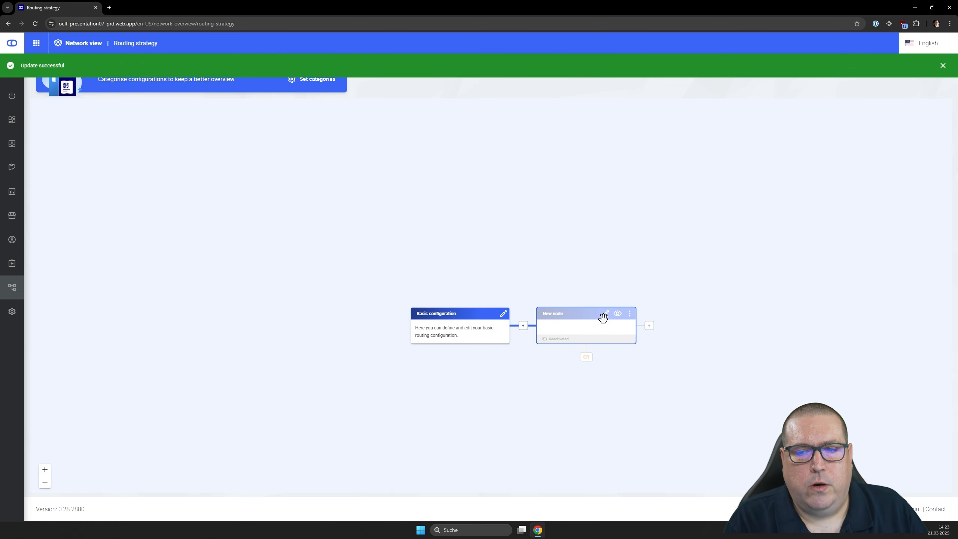
{"action": "left_click", "coordinate": [605, 315]}
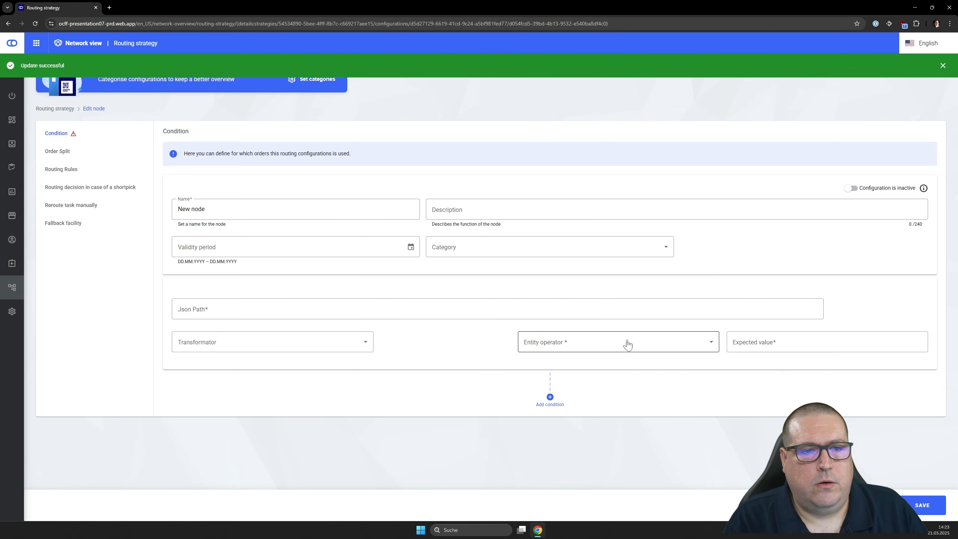
{"action": "triple_click", "coordinate": [240, 209]}
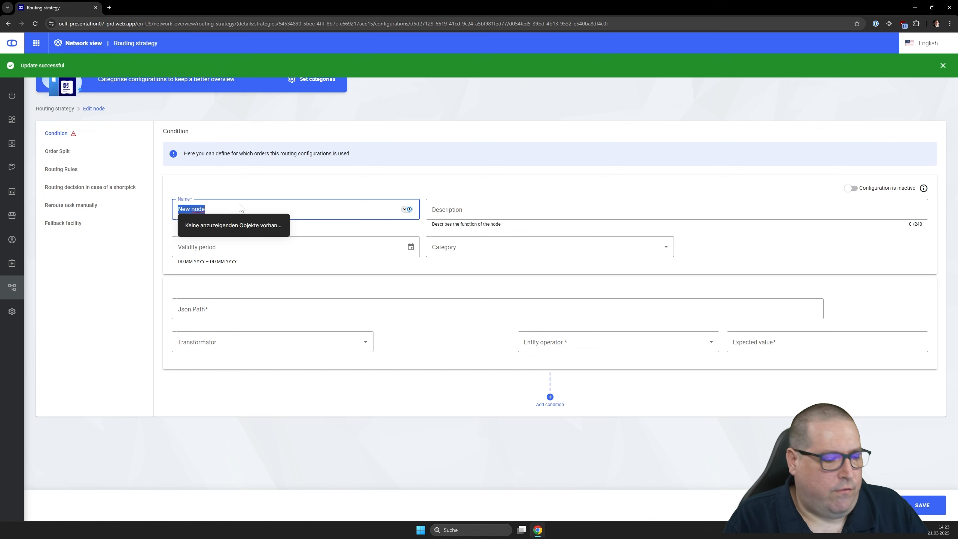
{"action": "key", "text": "BackSpace"}
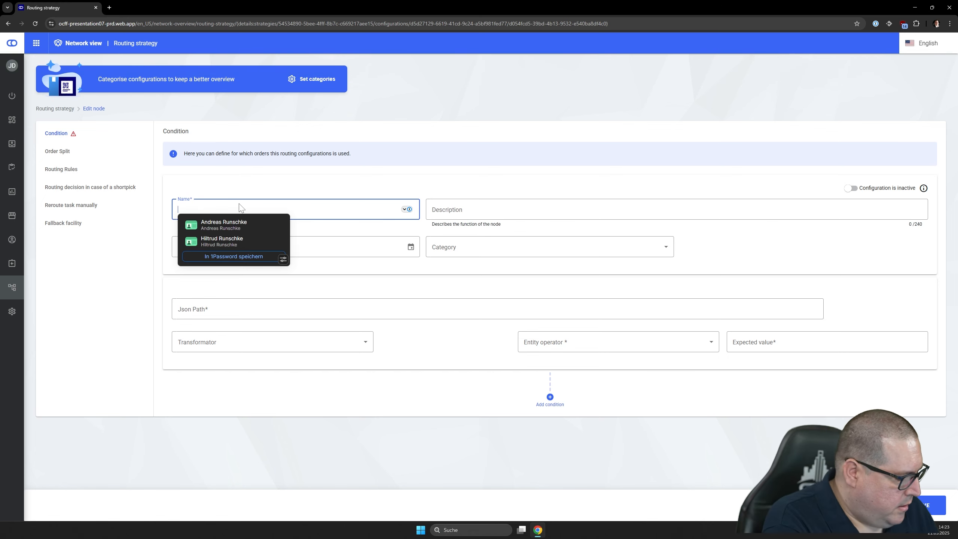
{"action": "type", "text": "Germany"}
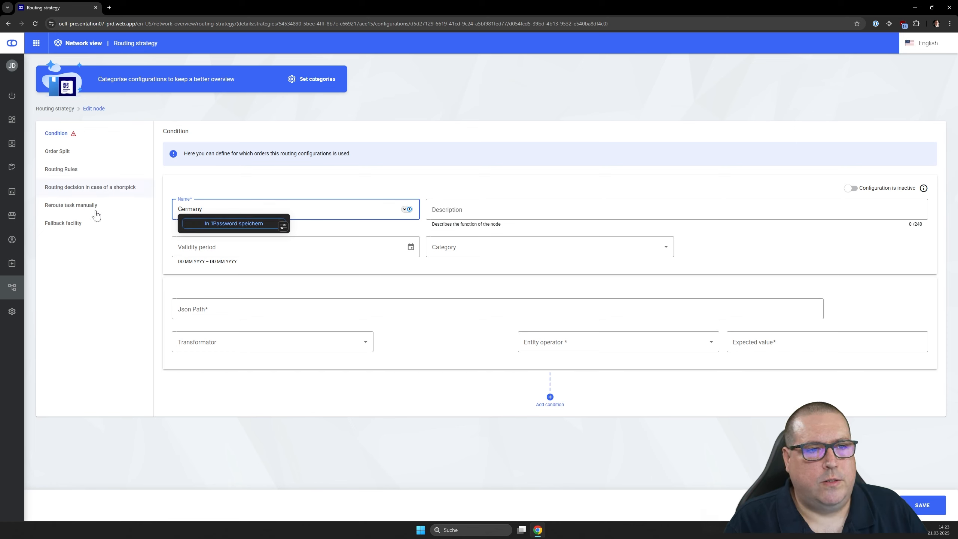
{"action": "left_click", "coordinate": [87, 298]}
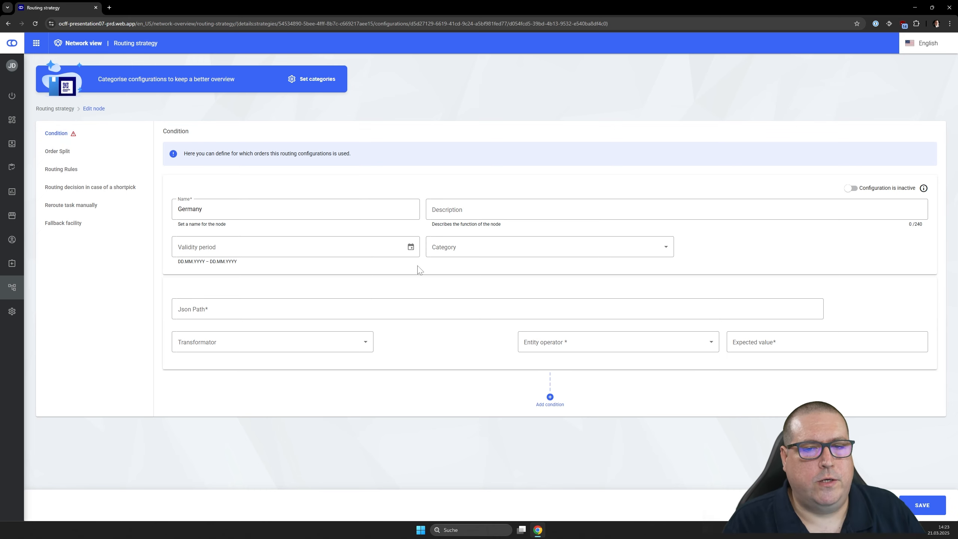
- Describe the Germany node as "Rules for german customers"
{"action": "left_click", "coordinate": [528, 210]}
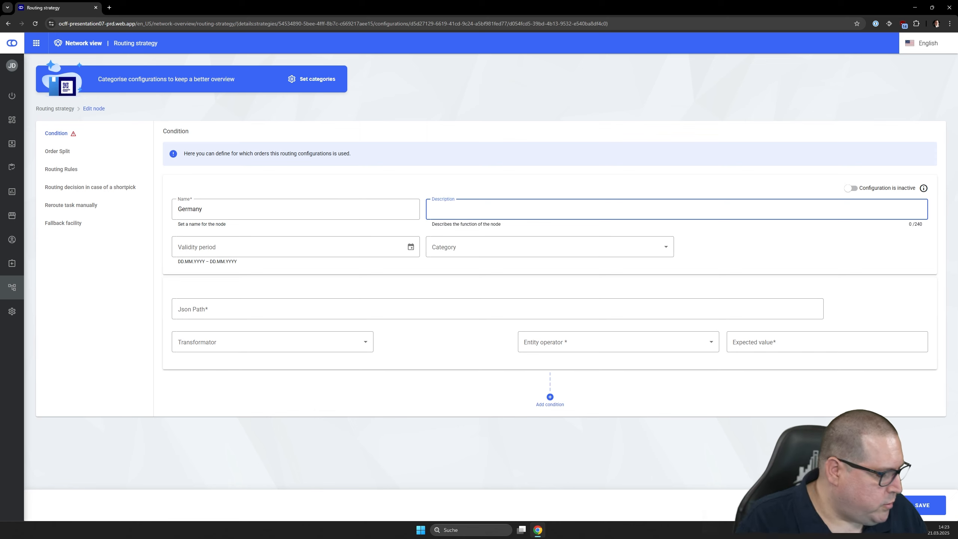
{"action": "type", "text": "Rules go"}
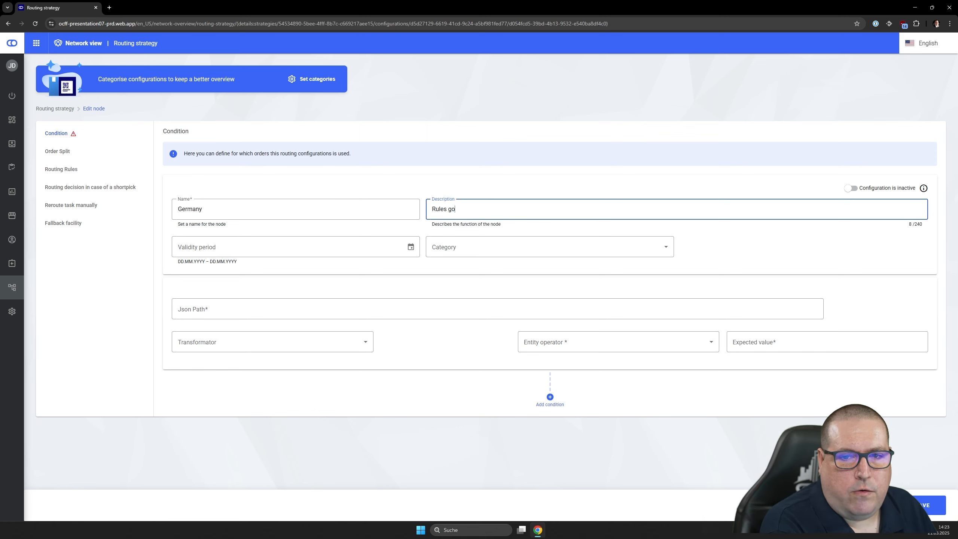
{"action": "key", "text": "BackSpace"}
{"action": "key", "text": "BackSpace"}
{"action": "type", "text": "for german "}
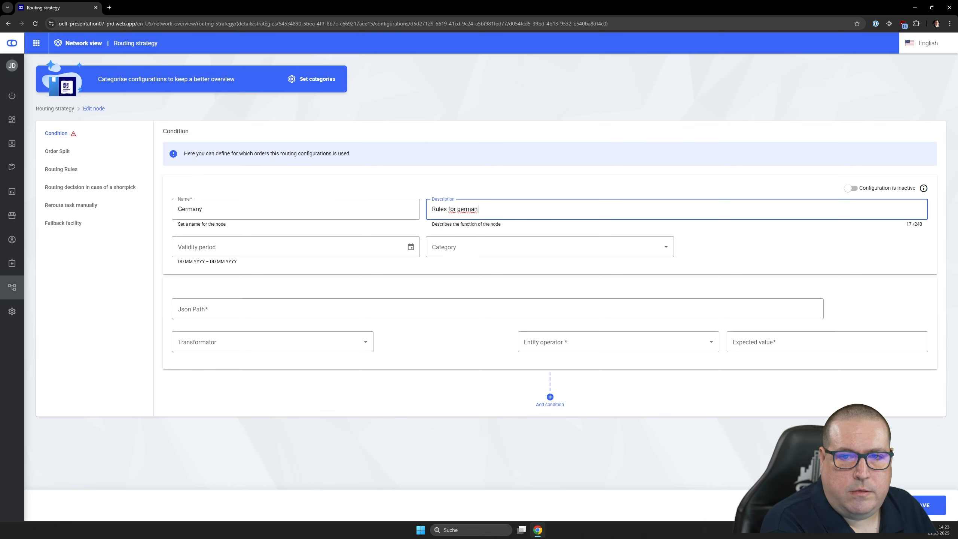
{"action": "type", "text": "customers"}
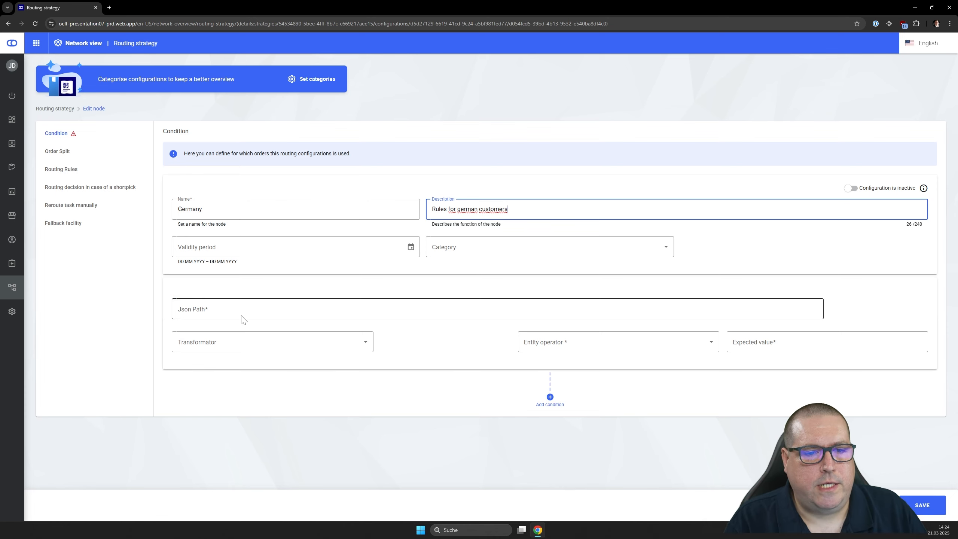
- Define the node's condition with the PARCEL_LOCKER or POSTAL_ADDRESS consumer country JSON path, the operator "Any value equals" and the expected value DE
{"action": "left_click", "coordinate": [438, 308]}
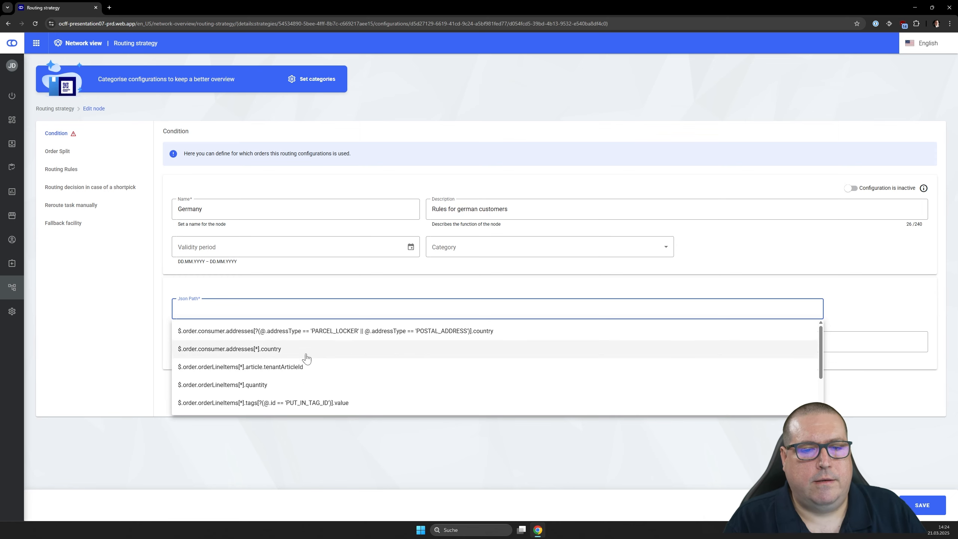
{"action": "scroll", "coordinate": [293, 368], "scroll_direction": "down", "scroll_amount": 1}
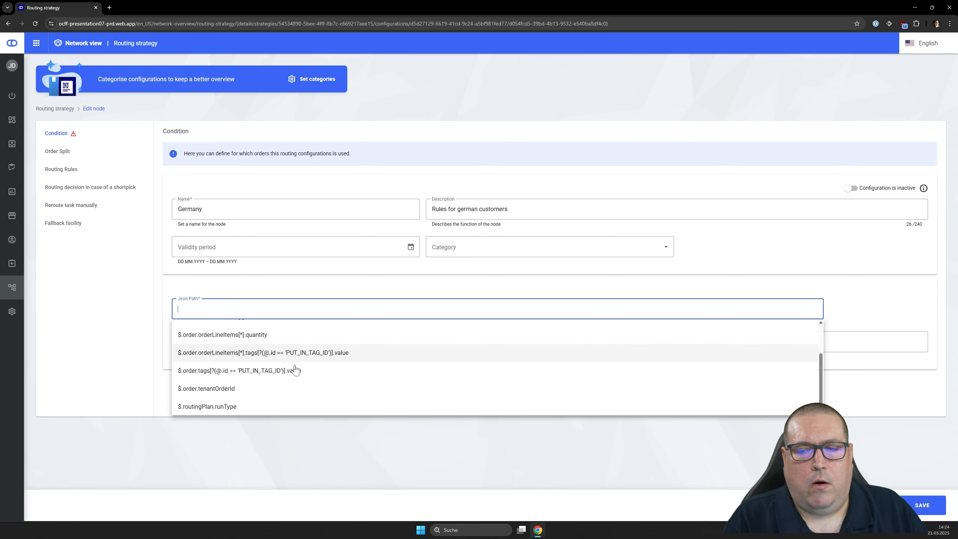
{"action": "scroll", "coordinate": [275, 385], "scroll_direction": "up", "scroll_amount": 1}
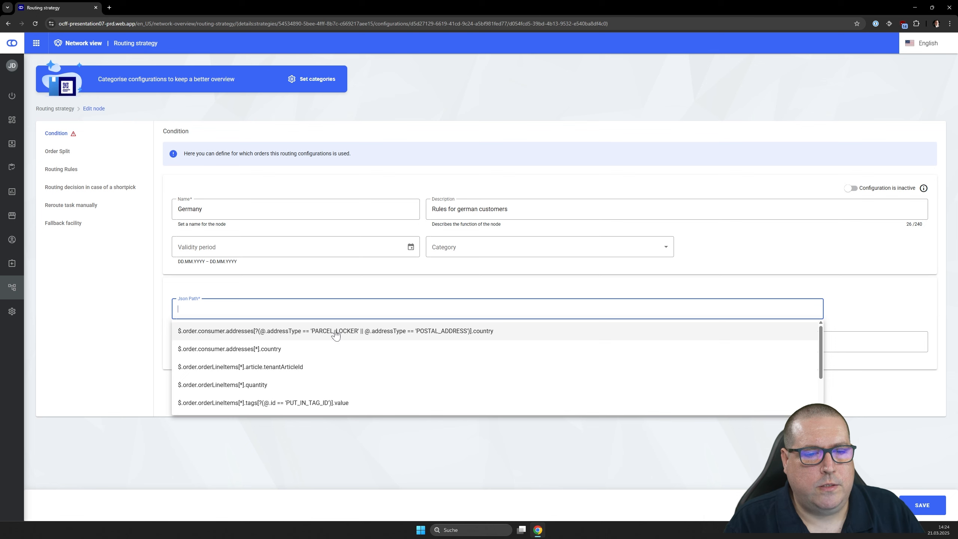
{"action": "left_click", "coordinate": [187, 331]}
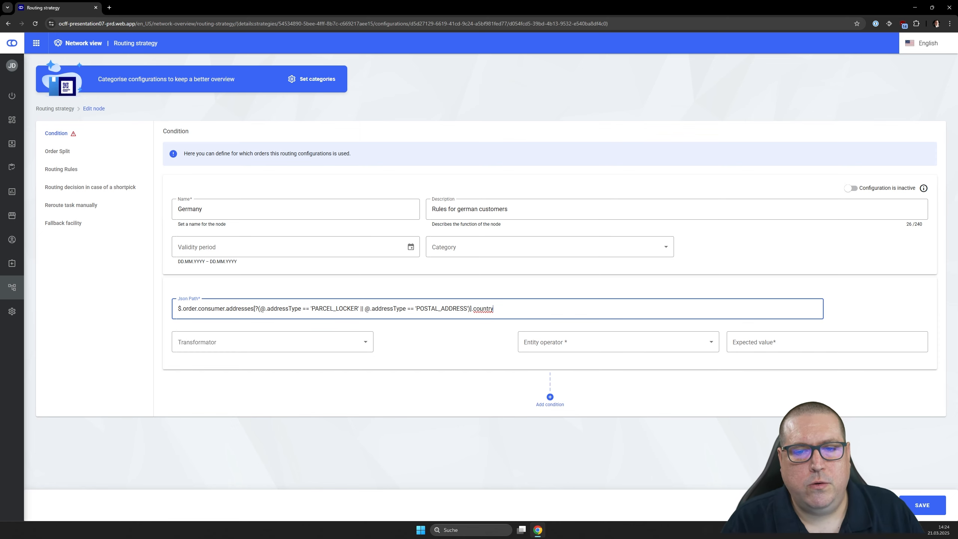
{"action": "left_click", "coordinate": [575, 344]}
{"action": "left_click", "coordinate": [577, 384]}
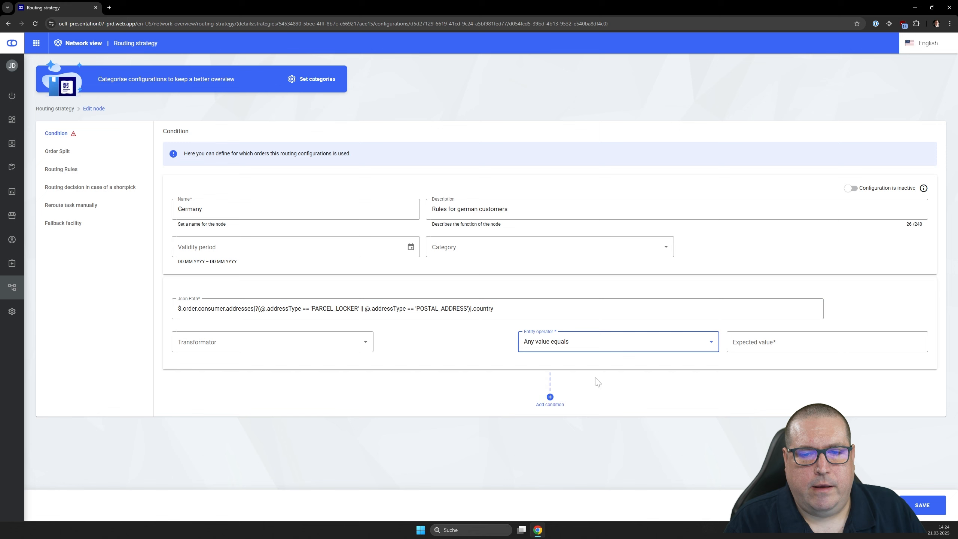
{"action": "left_click", "coordinate": [776, 341]}
{"action": "type", "text": "DE"}
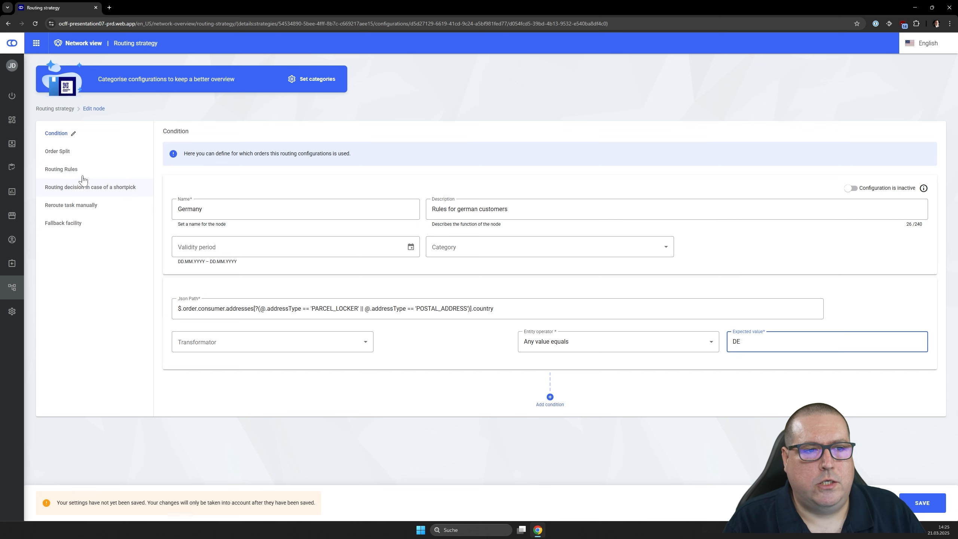
- Examine the inherited fences and ratings and the available overwrite options in the Germany node's Routing Rules
{"action": "left_click", "coordinate": [64, 170]}
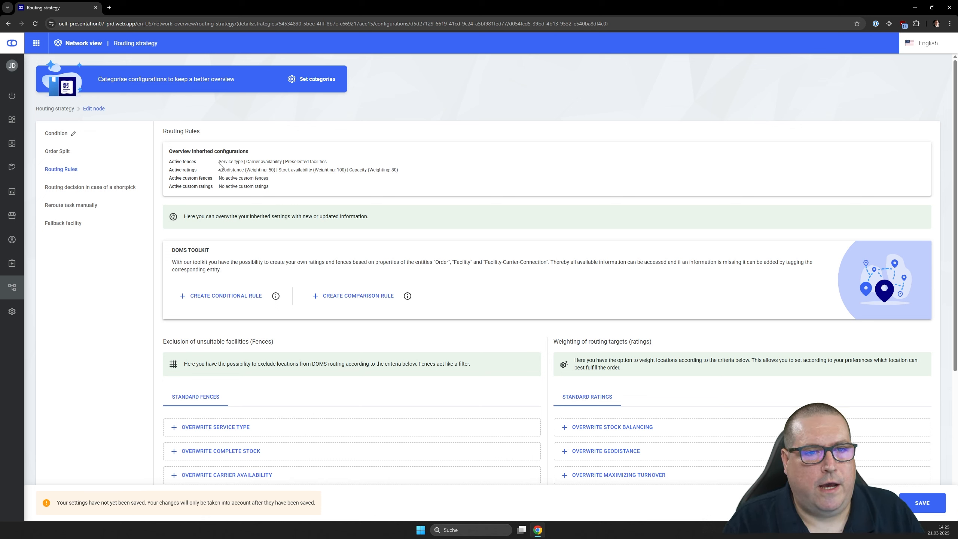
{"action": "left_click_drag", "start_coordinate": [218, 162], "coordinate": [359, 163]}
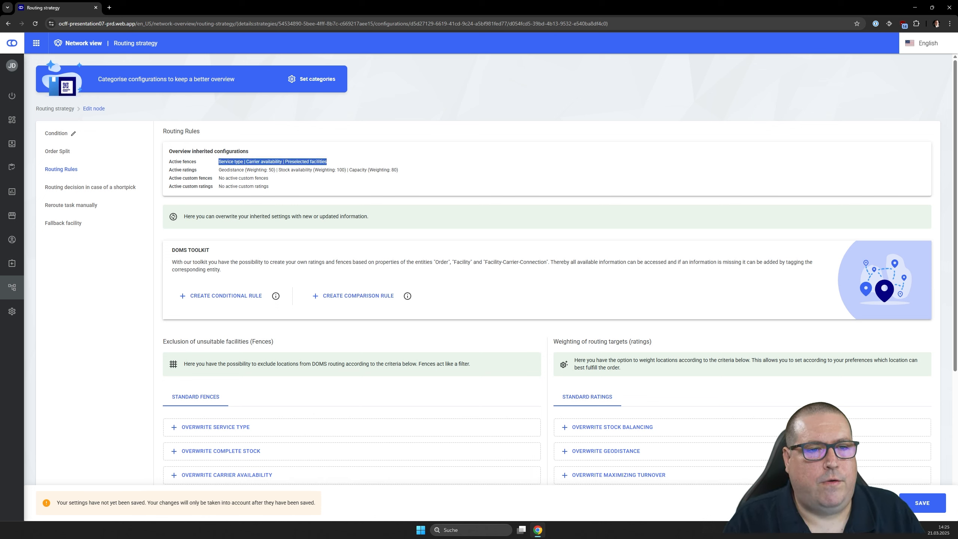
{"action": "left_click_drag", "start_coordinate": [219, 170], "coordinate": [438, 181]}
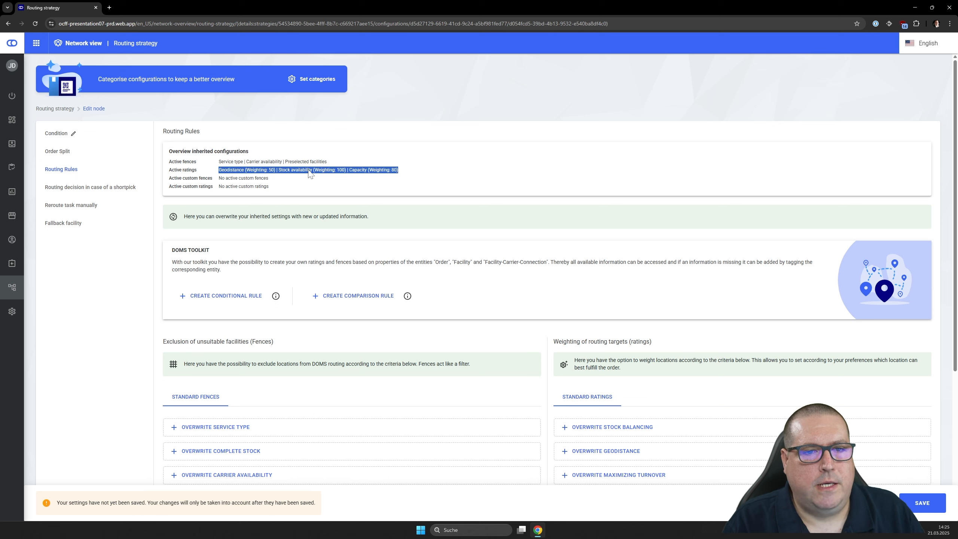
{"action": "left_click", "coordinate": [369, 190]}
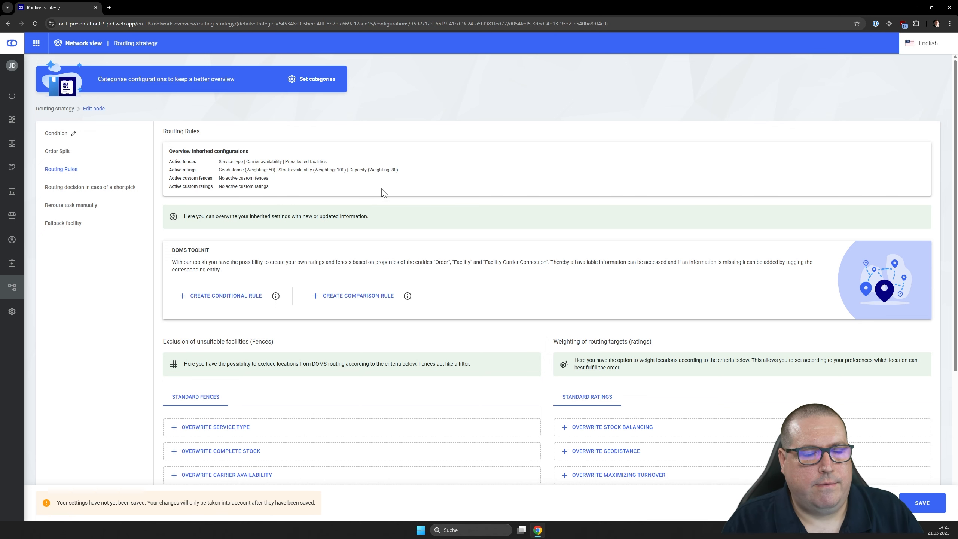
{"action": "scroll", "coordinate": [392, 196], "scroll_direction": "down", "scroll_amount": 4}
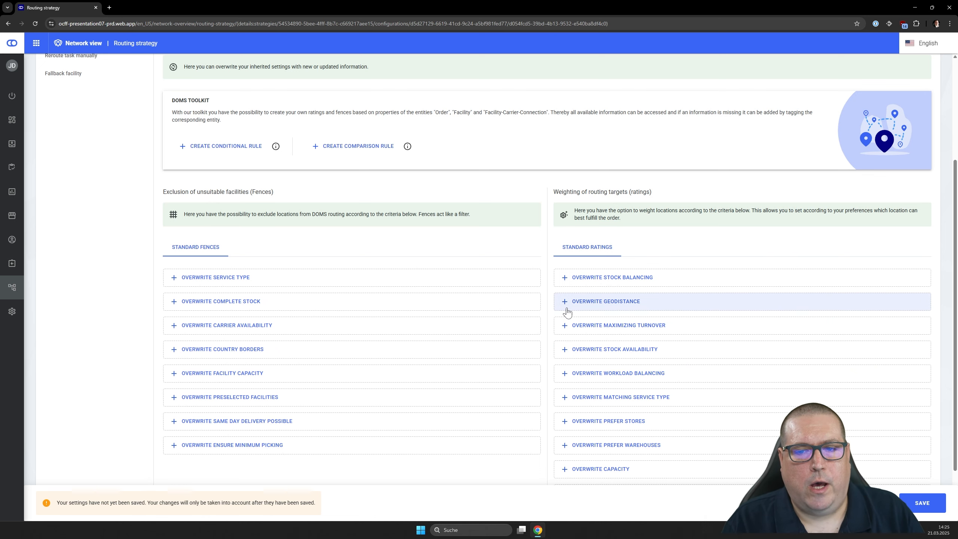
{"action": "scroll", "coordinate": [568, 312], "scroll_direction": "up", "scroll_amount": 3}
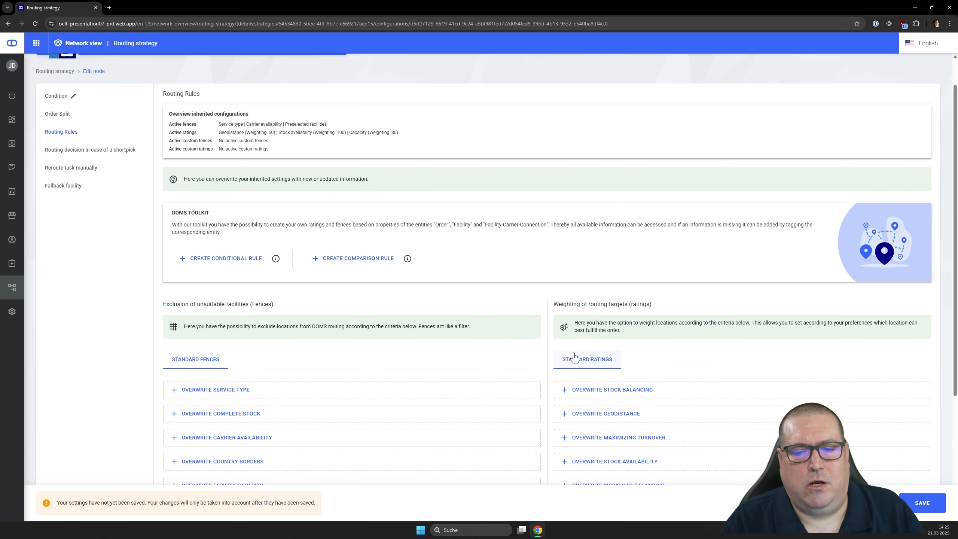
- Overwrite the inherited Geodistance rating in the Germany node by switching it off, and save the node
{"action": "scroll", "coordinate": [573, 357], "scroll_direction": "down", "scroll_amount": 2}
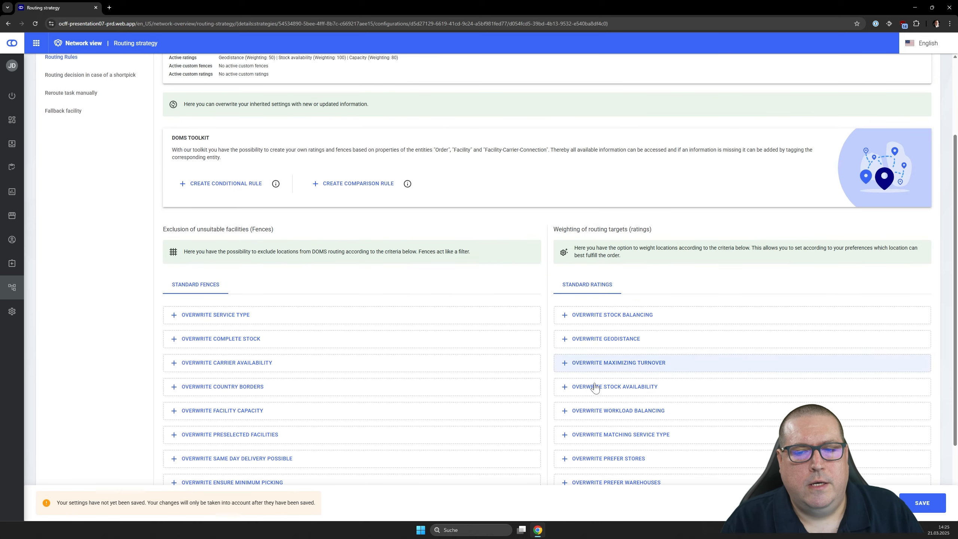
{"action": "left_click", "coordinate": [570, 340]}
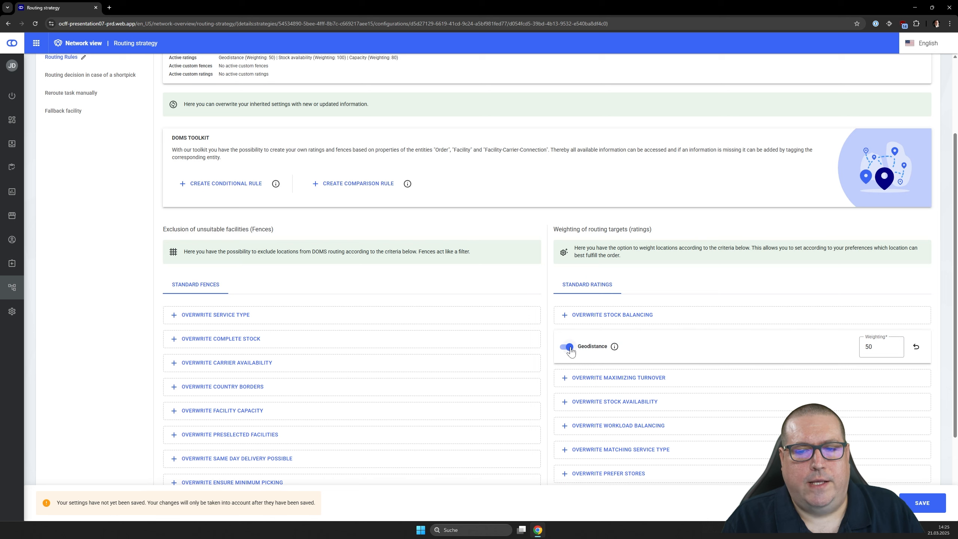
{"action": "left_click", "coordinate": [569, 348]}
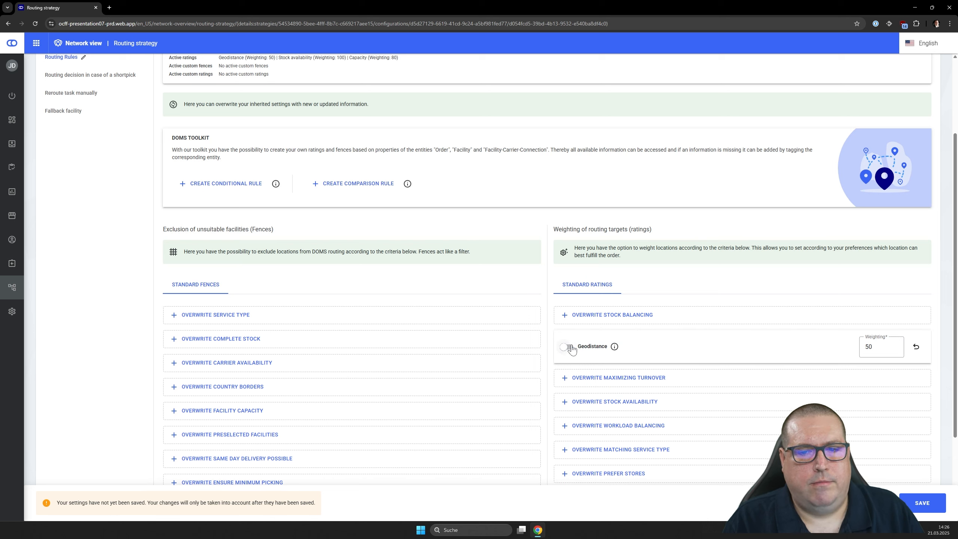
{"action": "left_click", "coordinate": [912, 503]}
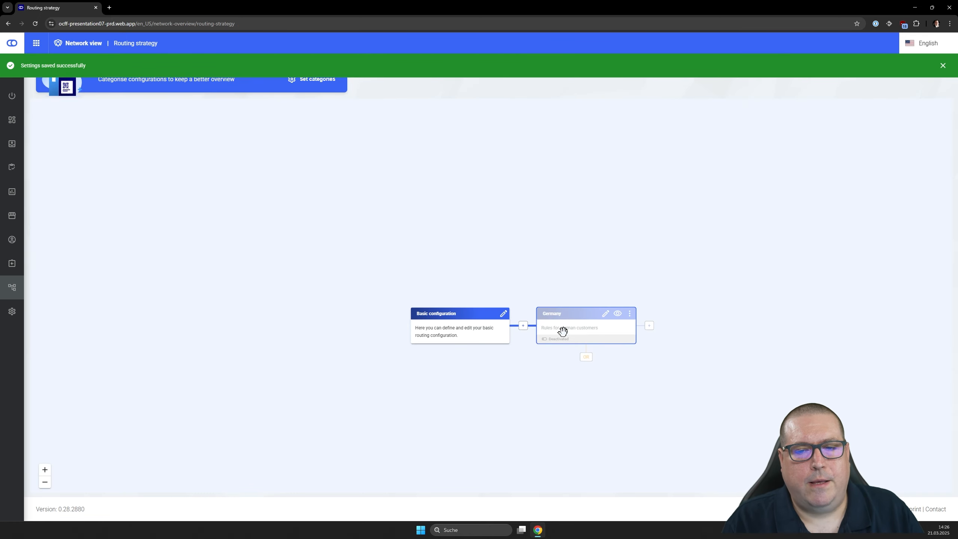
- Activate the Germany node's configuration and add an alternative OR node below it in the routing strategy
{"action": "left_click", "coordinate": [607, 314]}
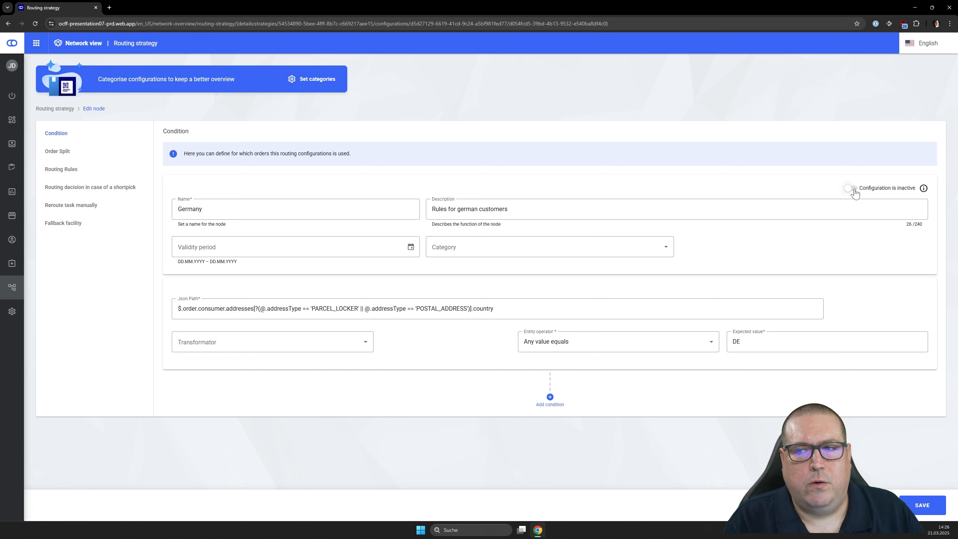
{"action": "left_click", "coordinate": [852, 188]}
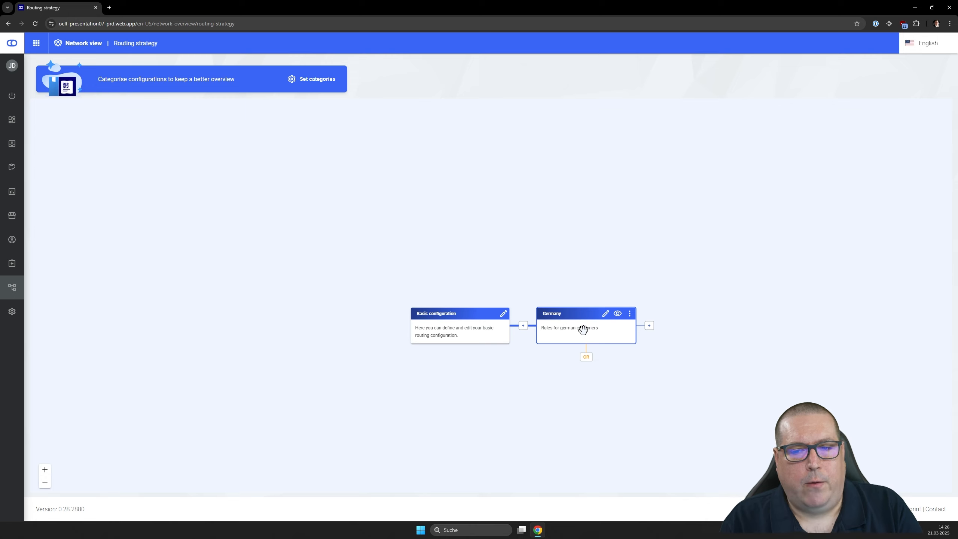
{"action": "left_click", "coordinate": [586, 357]}
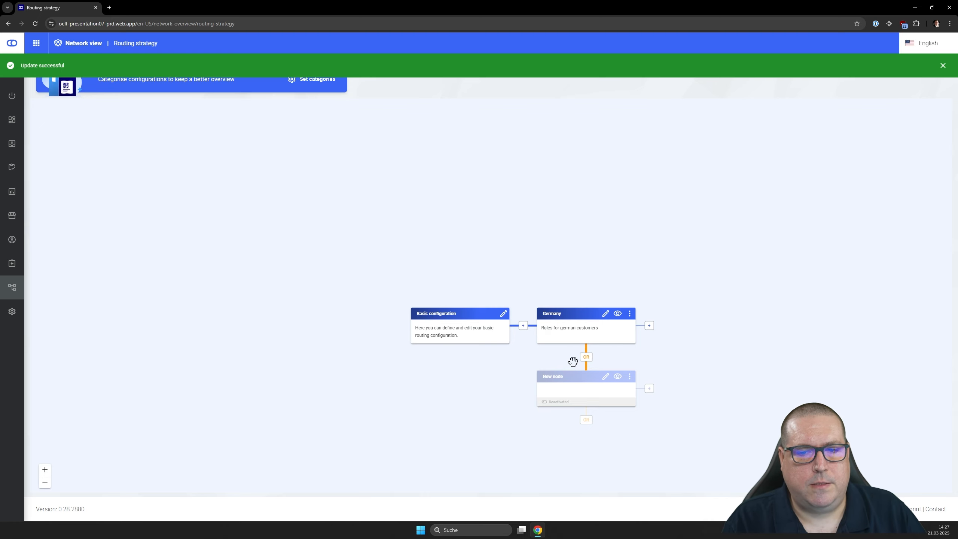
- Open the new alternative node below Germany for editing and name it USA
{"action": "left_click", "coordinate": [606, 377]}
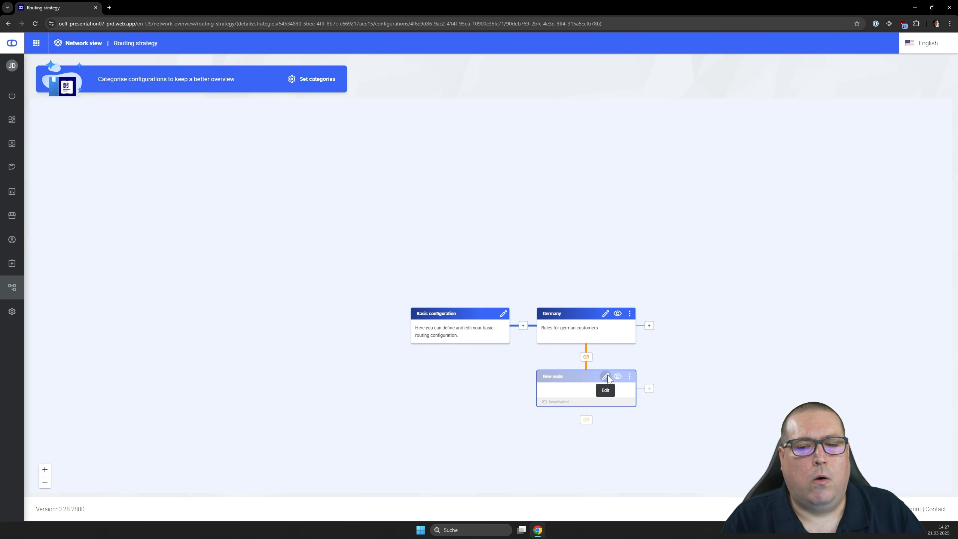
{"action": "key", "text": "ctrl+a"}
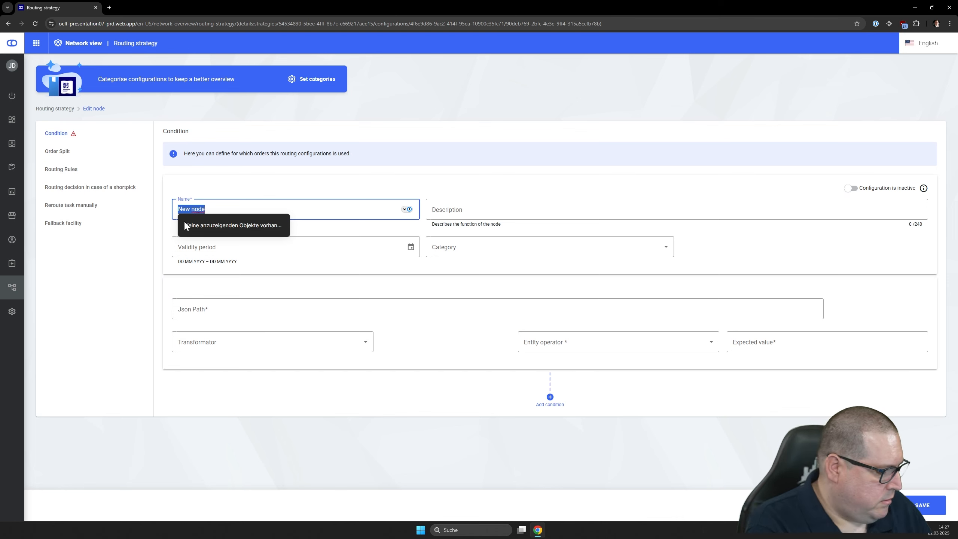
{"action": "type", "text": "USA"}
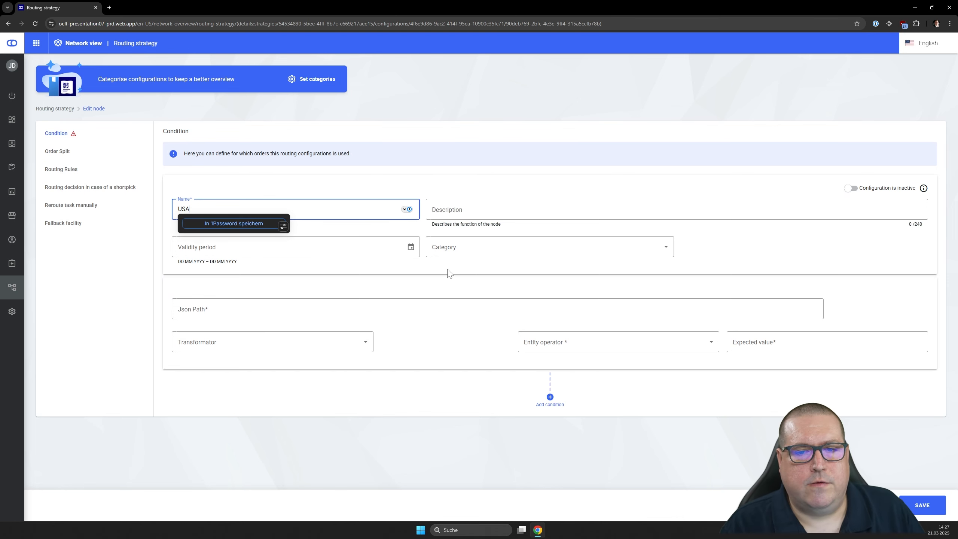
{"action": "left_click", "coordinate": [426, 292]}
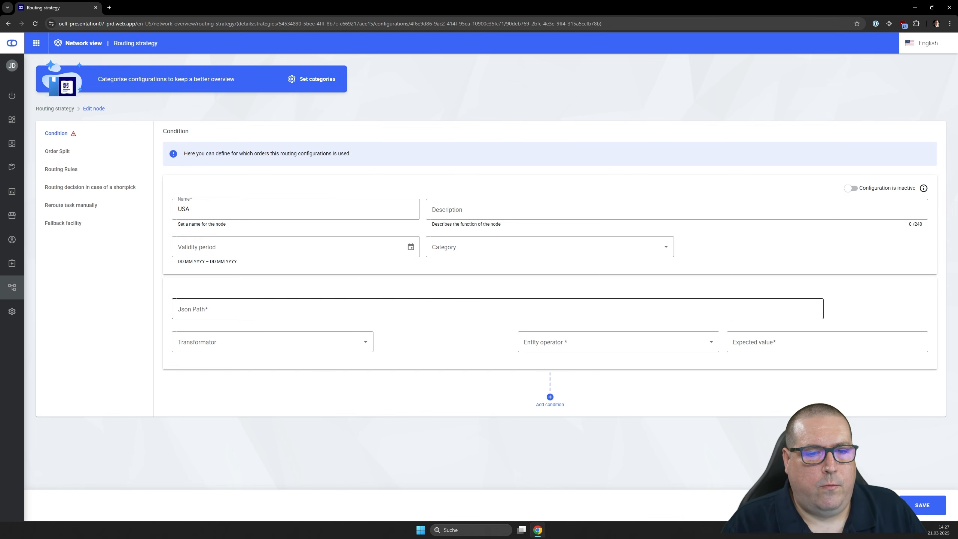
- Define the USA node's condition with the PARCEL_LOCKER or POSTAL_ADDRESS consumer country JSON path, the operator "Any value equals" and the expected value US
{"action": "left_click", "coordinate": [276, 313]}
{"action": "left_click", "coordinate": [356, 331]}
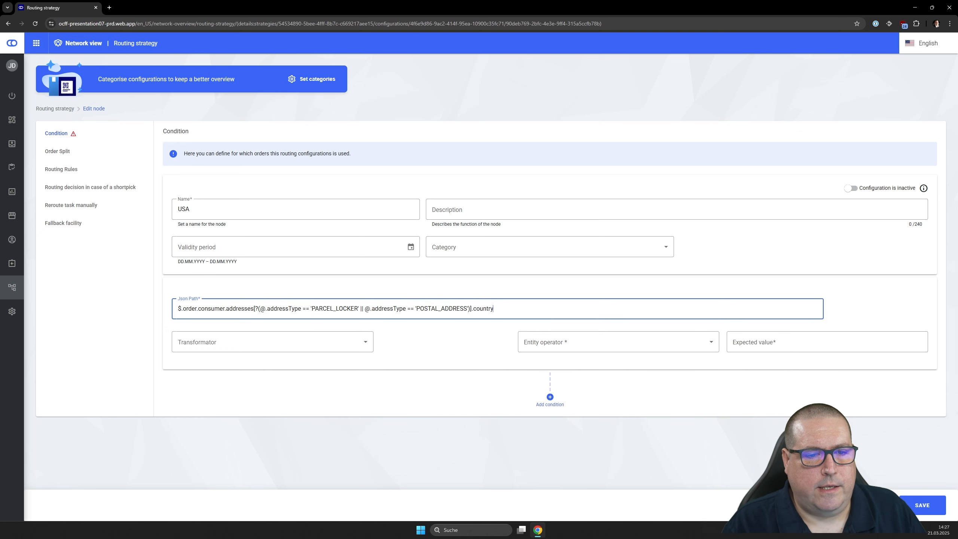
{"action": "left_click", "coordinate": [592, 347]}
{"action": "left_click", "coordinate": [590, 381]}
{"action": "left_click", "coordinate": [742, 342]}
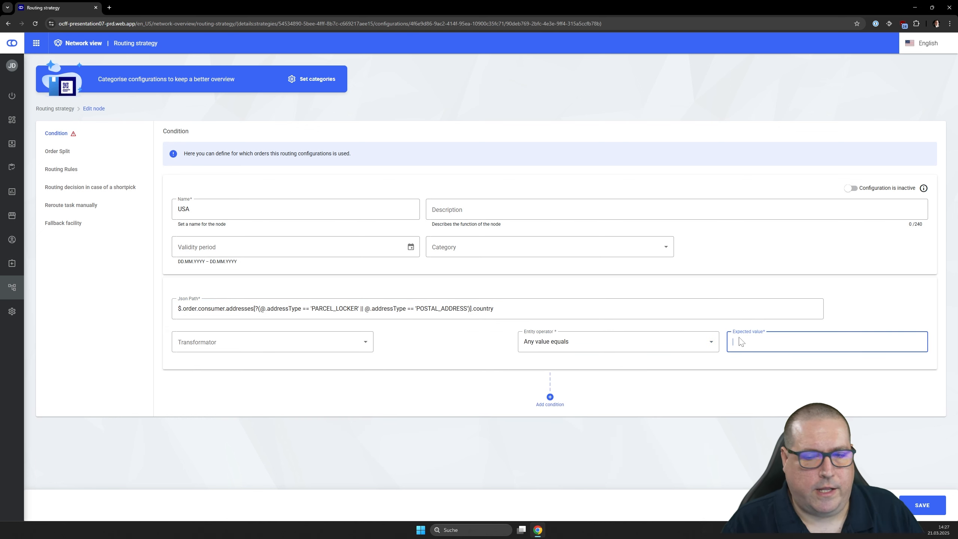
{"action": "type", "text": "US"}
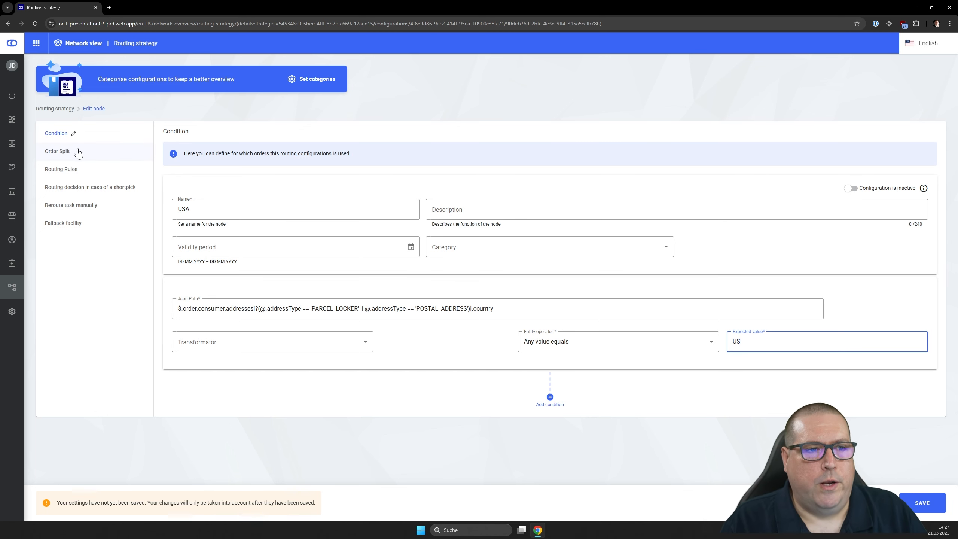
- Overwrite the Prefer warehouses rating in the USA node's Routing Rules by enabling it with a weighting of 100, and save the node
{"action": "left_click", "coordinate": [82, 176]}
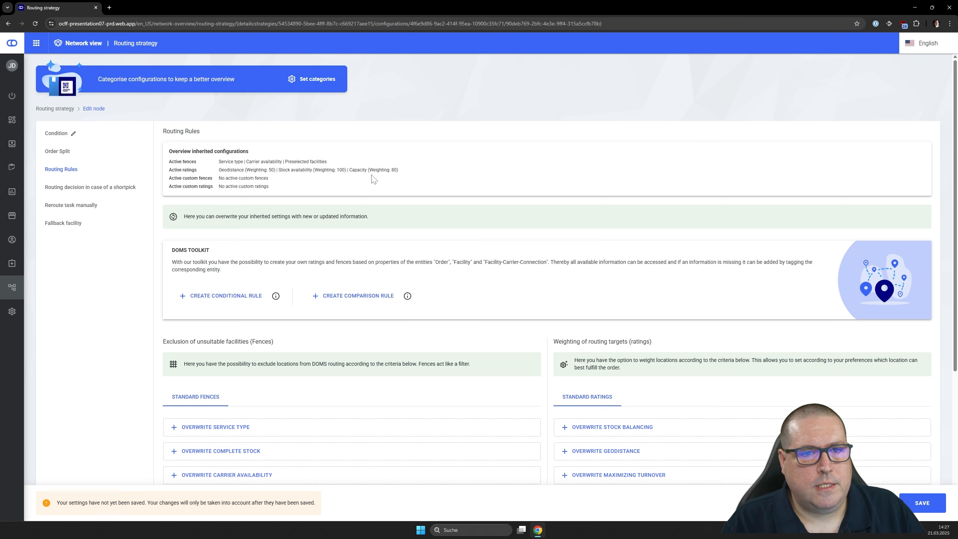
{"action": "scroll", "coordinate": [512, 204], "scroll_direction": "down", "scroll_amount": 5}
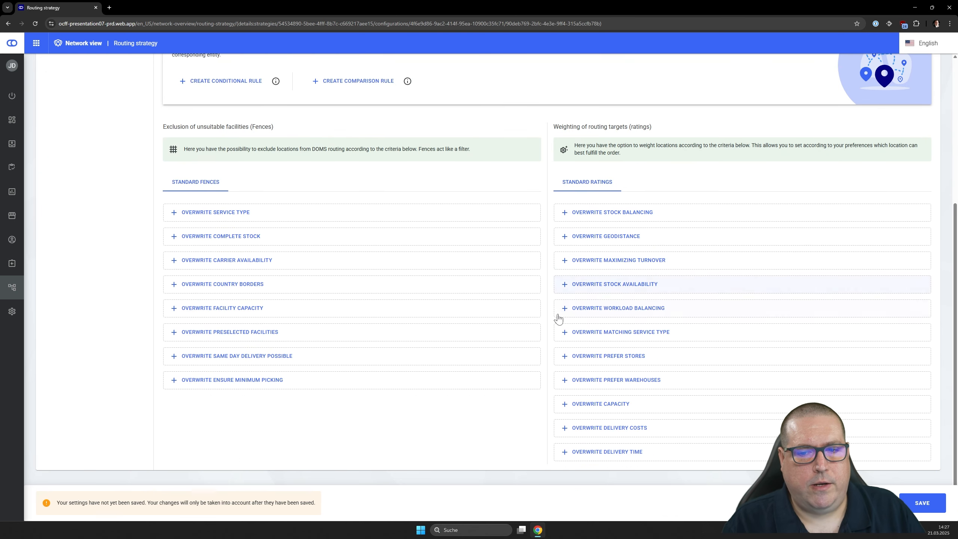
{"action": "left_click", "coordinate": [565, 380]}
{"action": "left_click", "coordinate": [565, 389]}
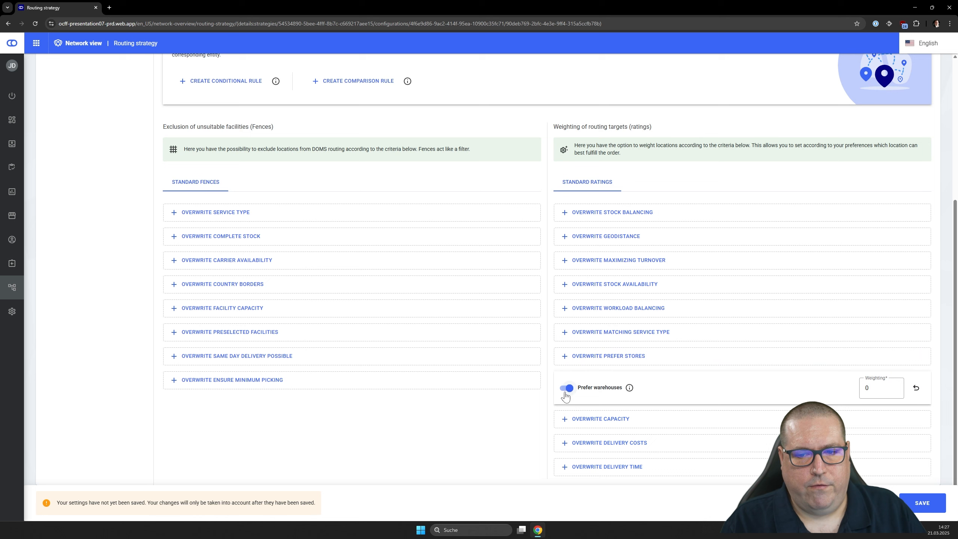
{"action": "double_click", "coordinate": [866, 389]}
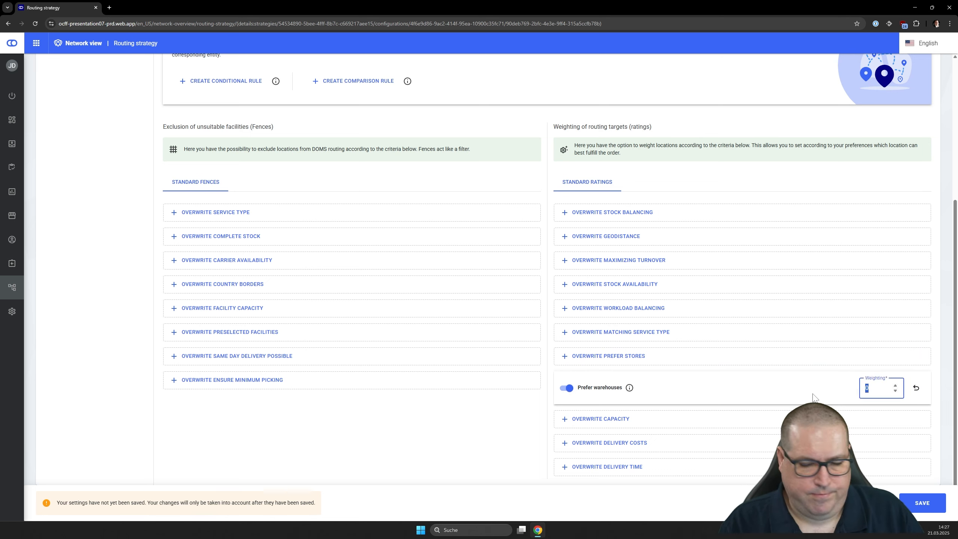
{"action": "type", "text": "100"}
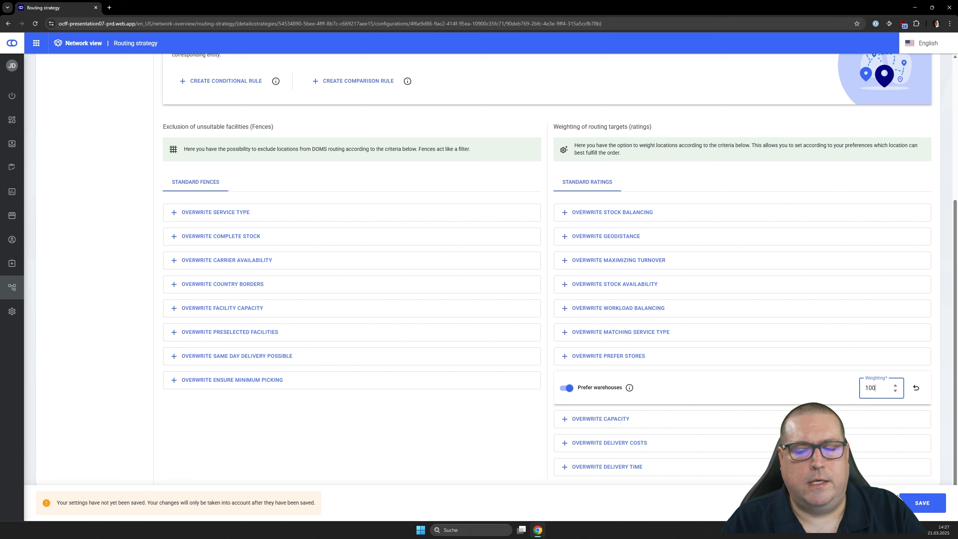
{"action": "left_click", "coordinate": [920, 506]}
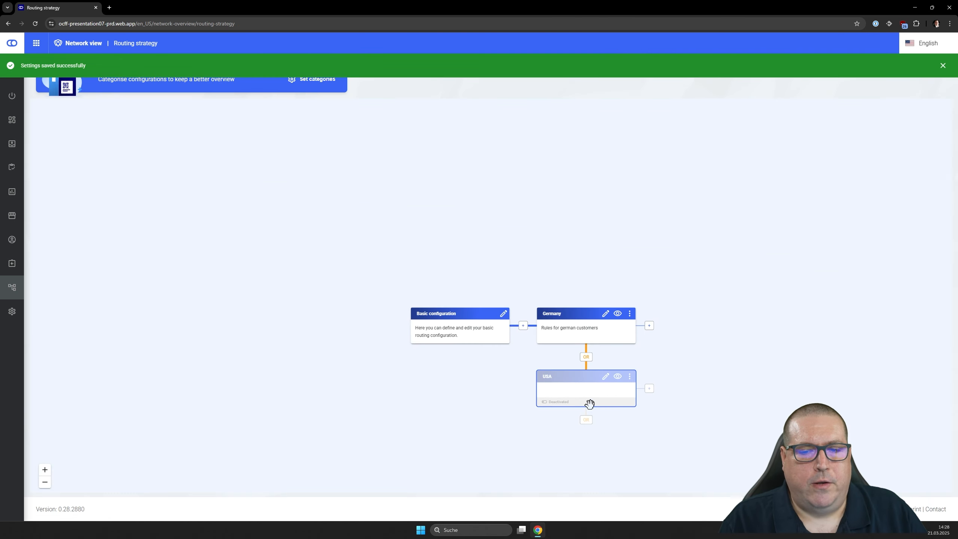
- Activate the USA node's configuration and save it
{"action": "left_click", "coordinate": [606, 377]}
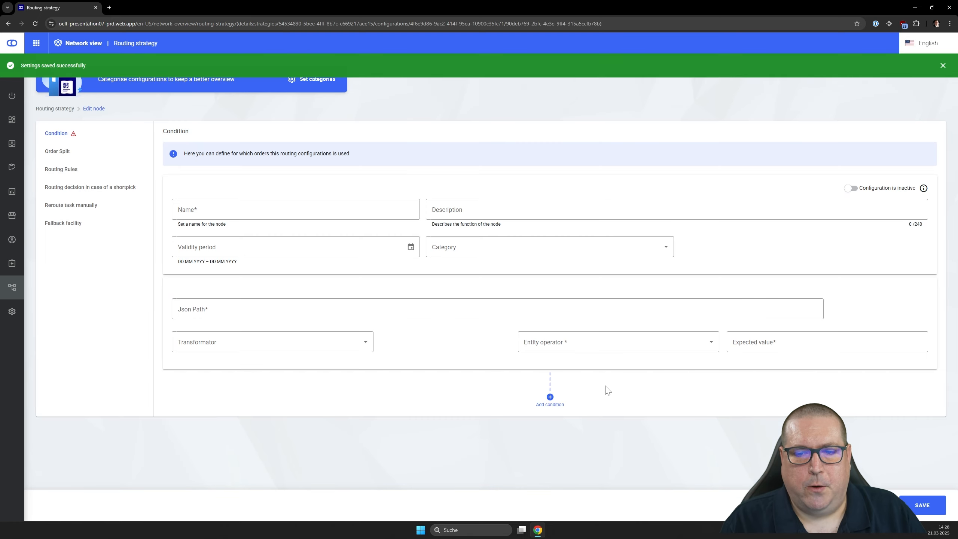
{"action": "left_click", "coordinate": [854, 189]}
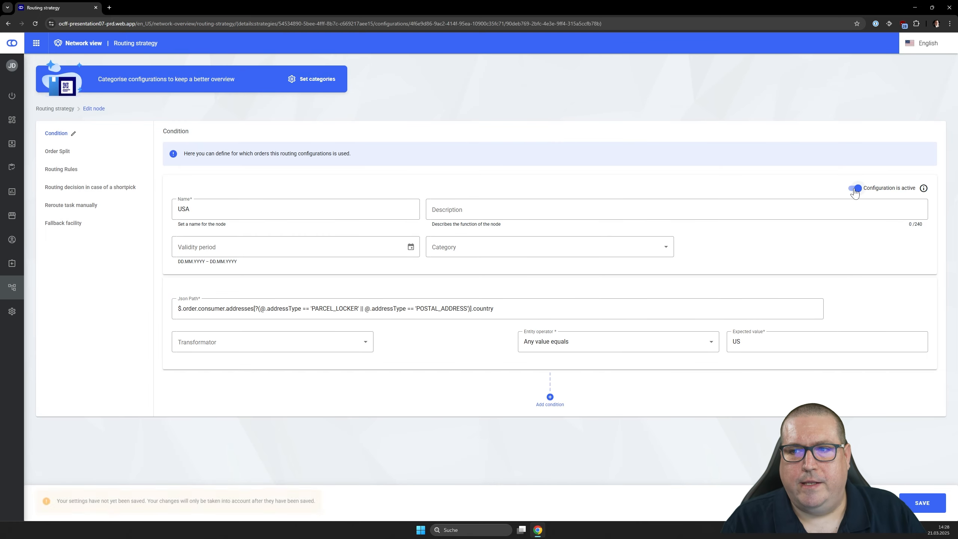
{"action": "left_click", "coordinate": [922, 504]}
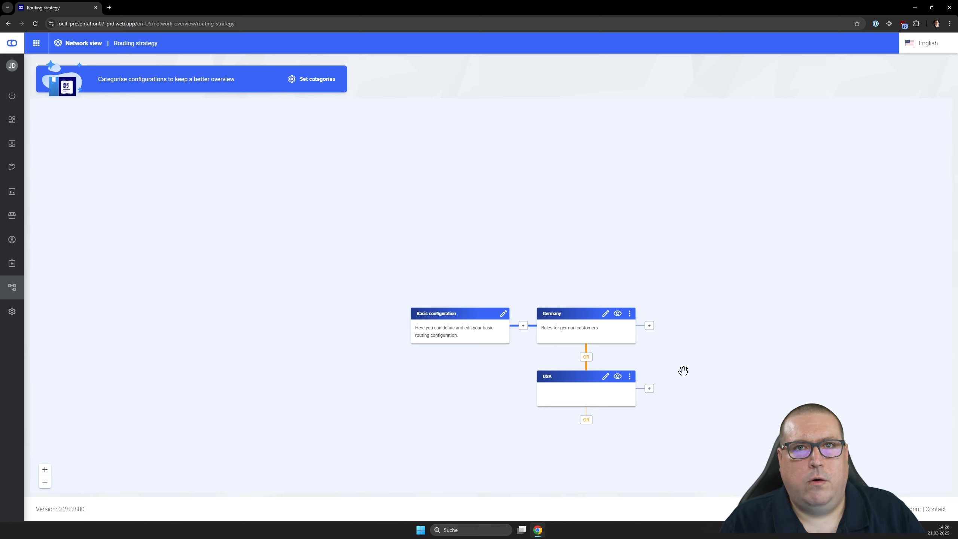
- Add a subsequent node behind the Germany node in the routing strategy and name it Amazon
{"action": "left_click_drag", "start_coordinate": [680, 368], "coordinate": [565, 344]}
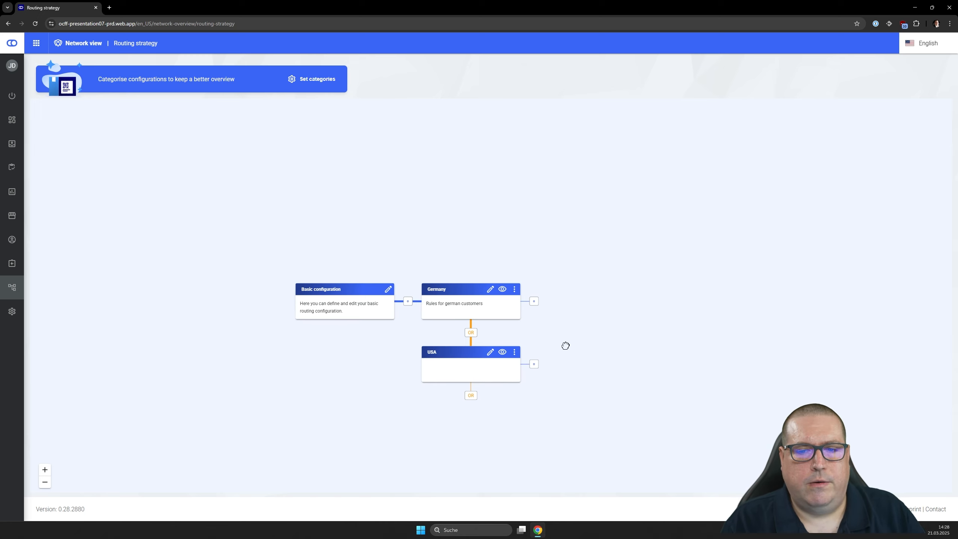
{"action": "left_click", "coordinate": [534, 302]}
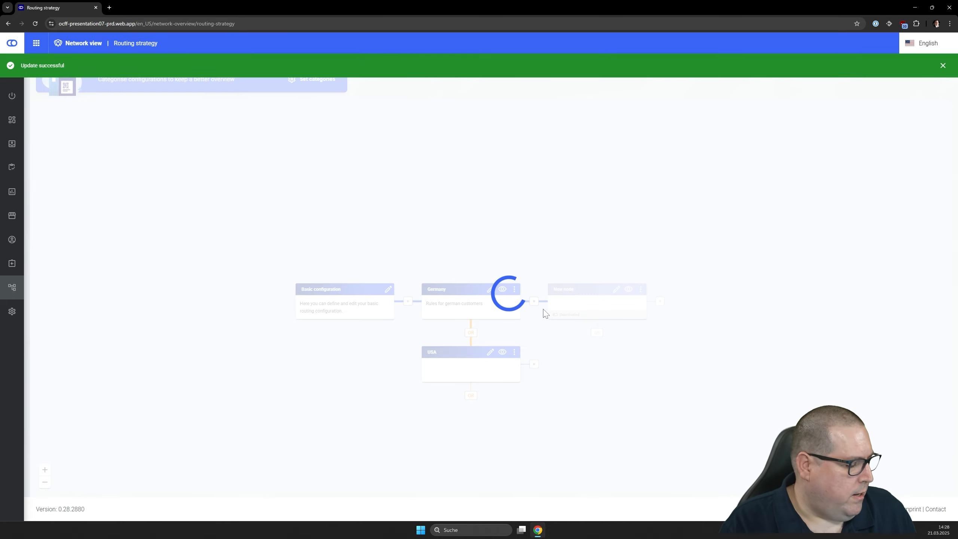
{"action": "left_click", "coordinate": [615, 291]}
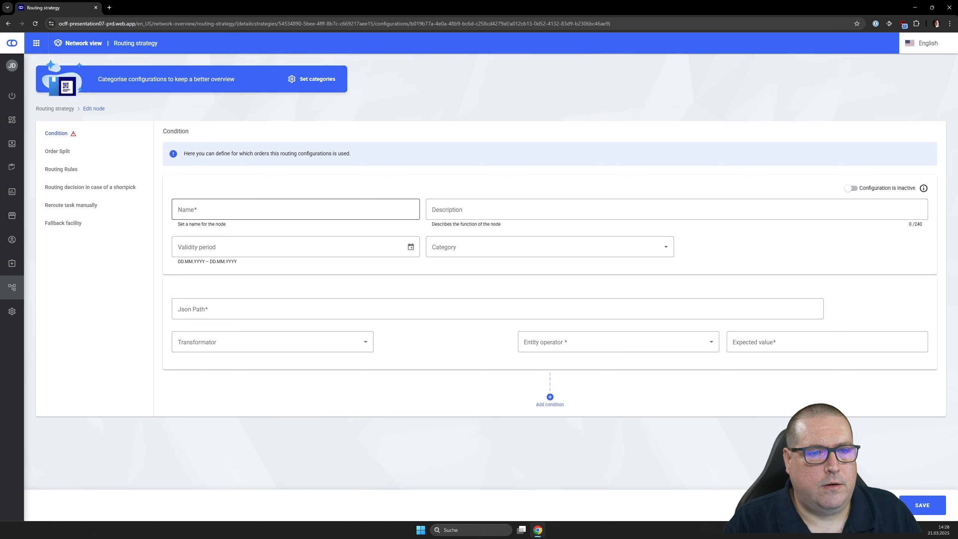
{"action": "left_click", "coordinate": [246, 212]}
{"action": "type", "text": "New node"}
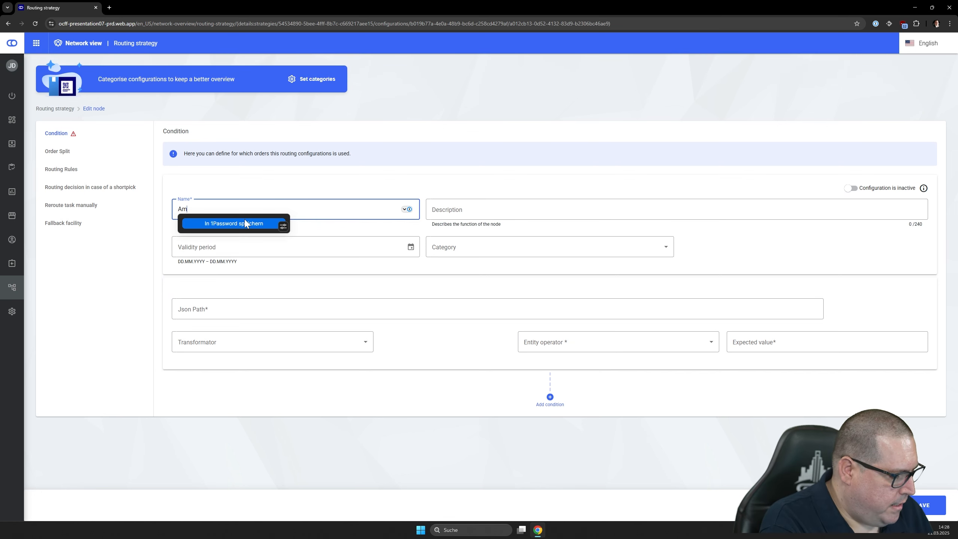
{"action": "key", "text": "ctrl+a"}
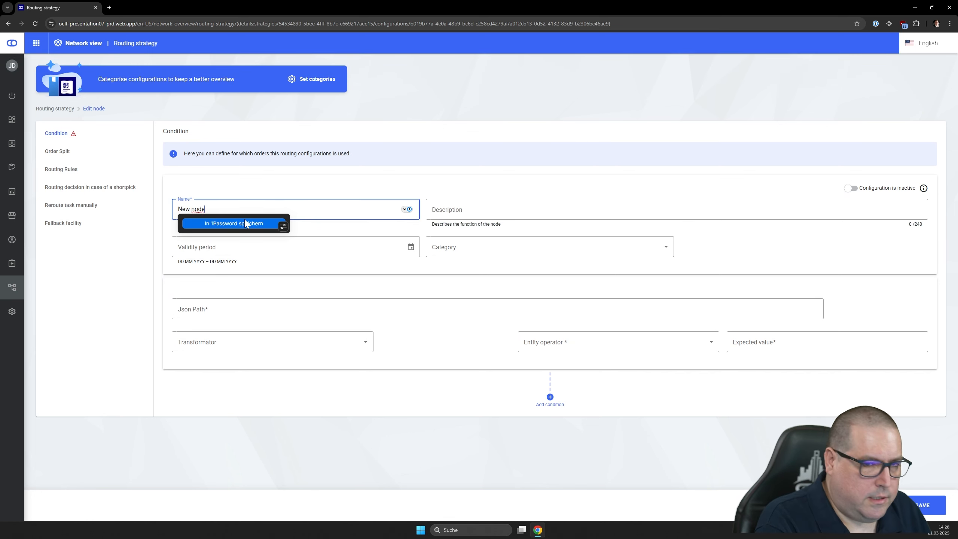
{"action": "type", "text": "Amazon"}
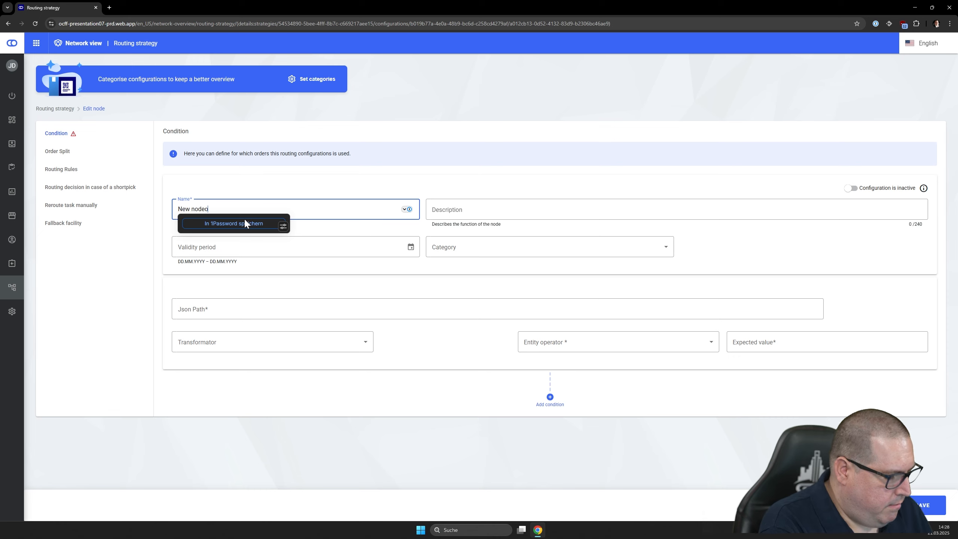
{"action": "key", "text": "ctrl+a"}
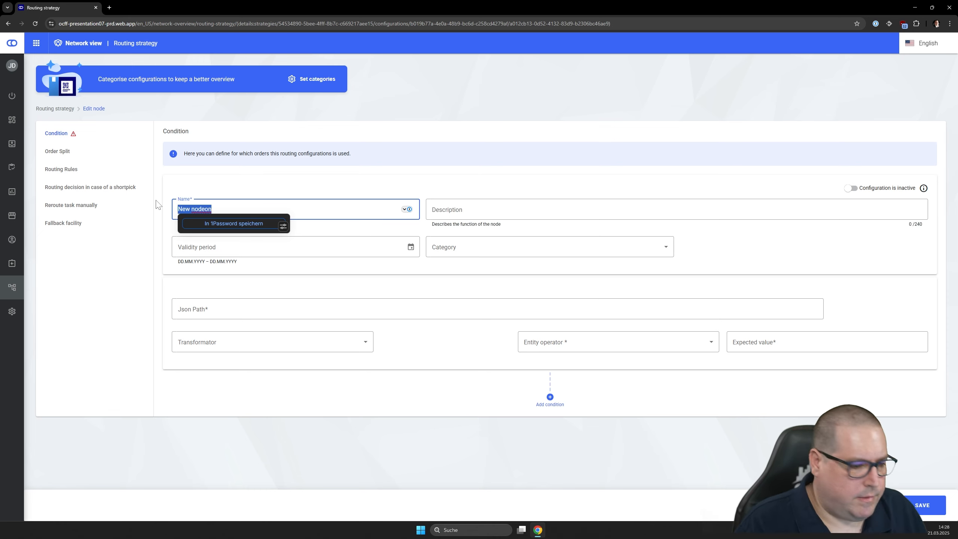
{"action": "type", "text": "Amazon"}
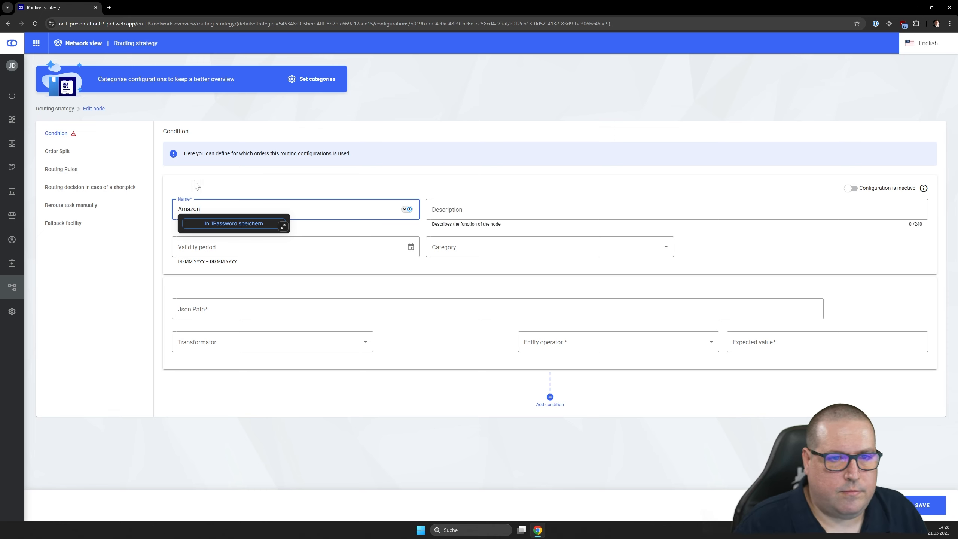
{"action": "left_click", "coordinate": [396, 425]}
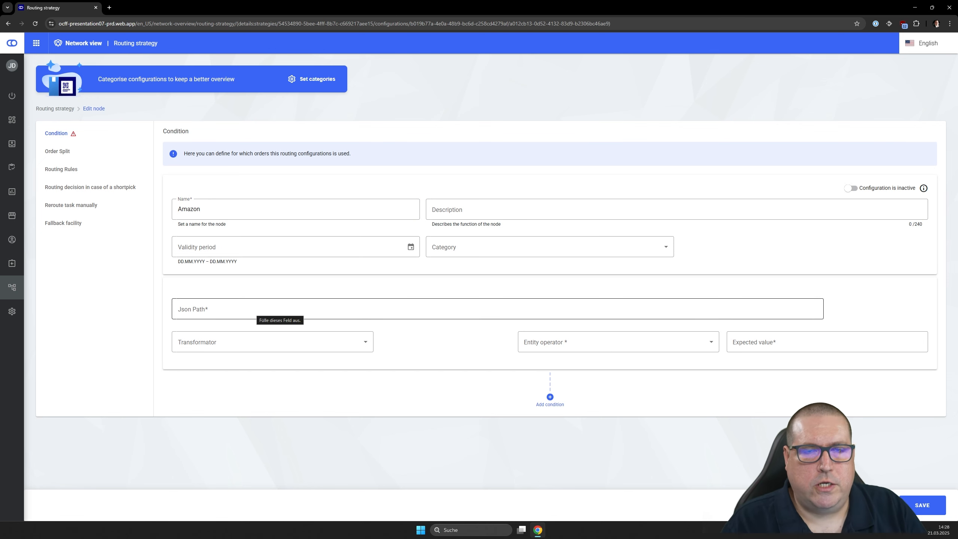
- Set the Amazon node's JSON path to the order line items' tag value, with Sales_Channel as the tag ID
{"action": "left_click", "coordinate": [277, 309]}
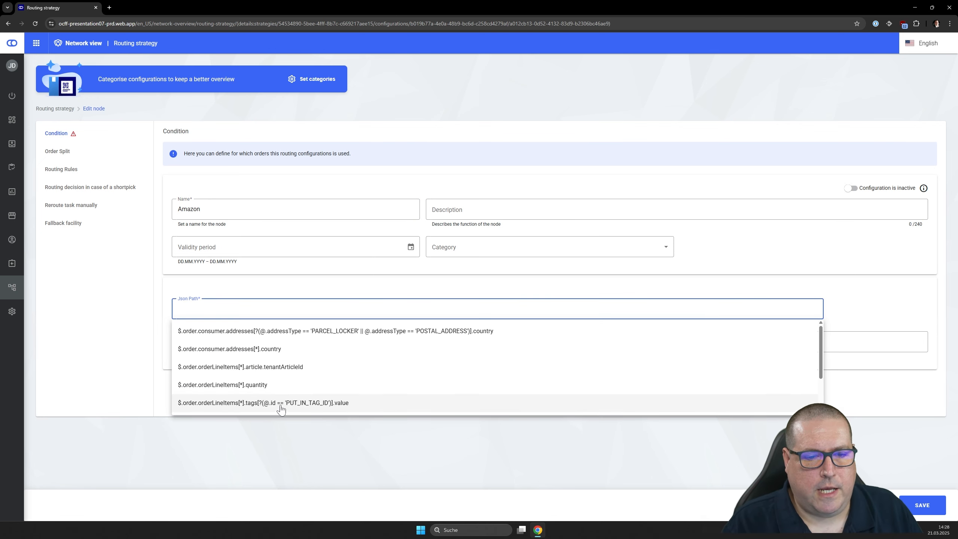
{"action": "left_click", "coordinate": [300, 404]}
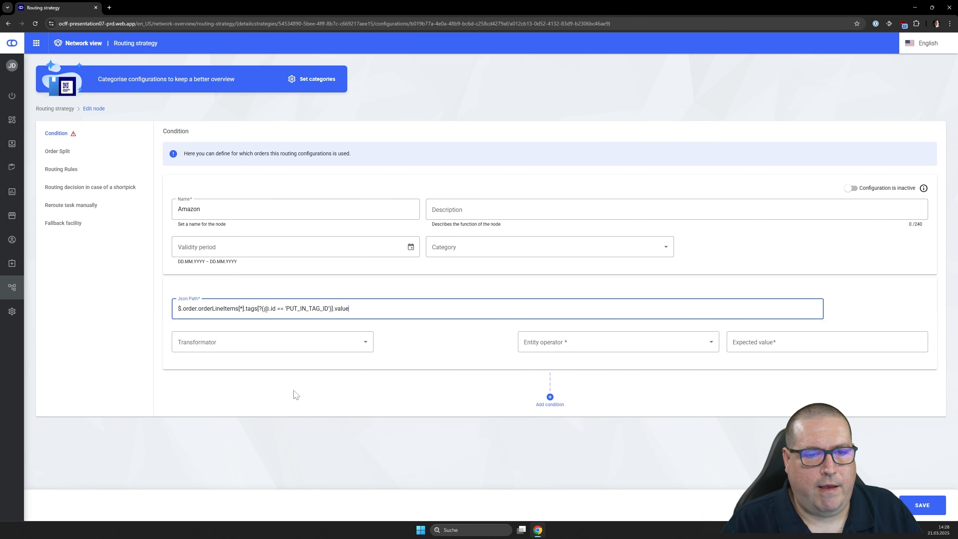
{"action": "left_click", "coordinate": [286, 309]}
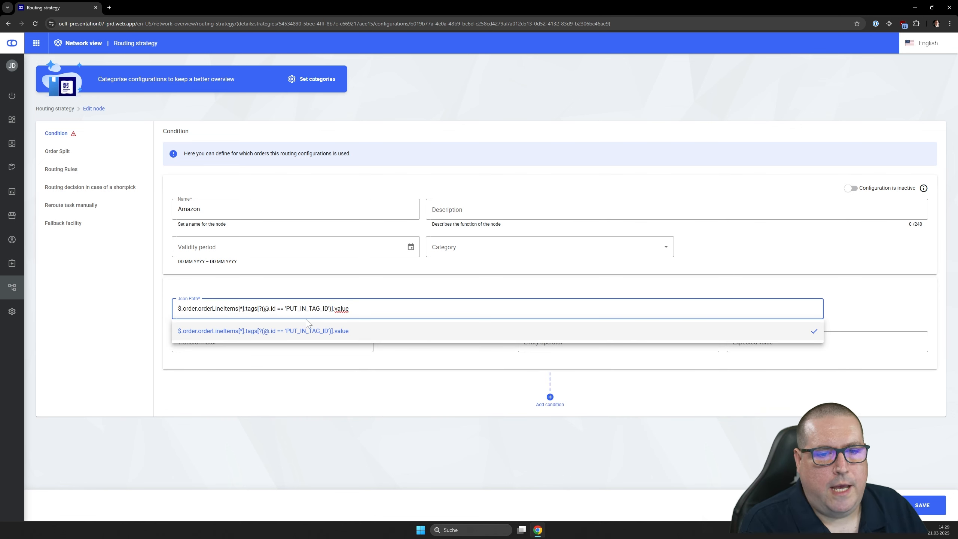
{"action": "key", "text": "shift+Right"}
{"action": "key", "text": "shift+Right"}
{"action": "key", "text": "shift+Right"}
{"action": "key", "text": "shift+Right"}
{"action": "key", "text": "shift+Right"}
{"action": "key", "text": "shift+Right"}
{"action": "key", "text": "shift+Right"}
{"action": "key", "text": "shift+Right"}
{"action": "key", "text": "shift+Right"}
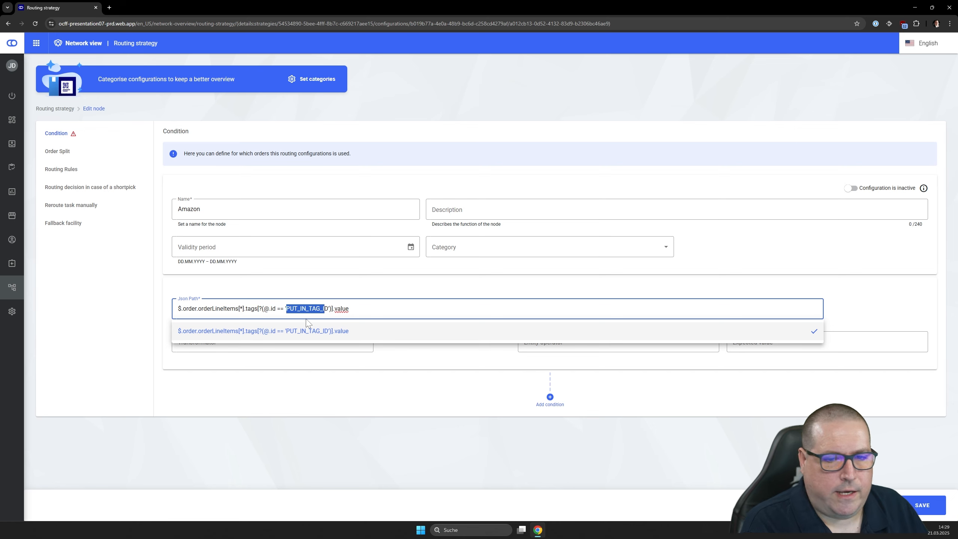
{"action": "type", "text": "Sales_Chann"}
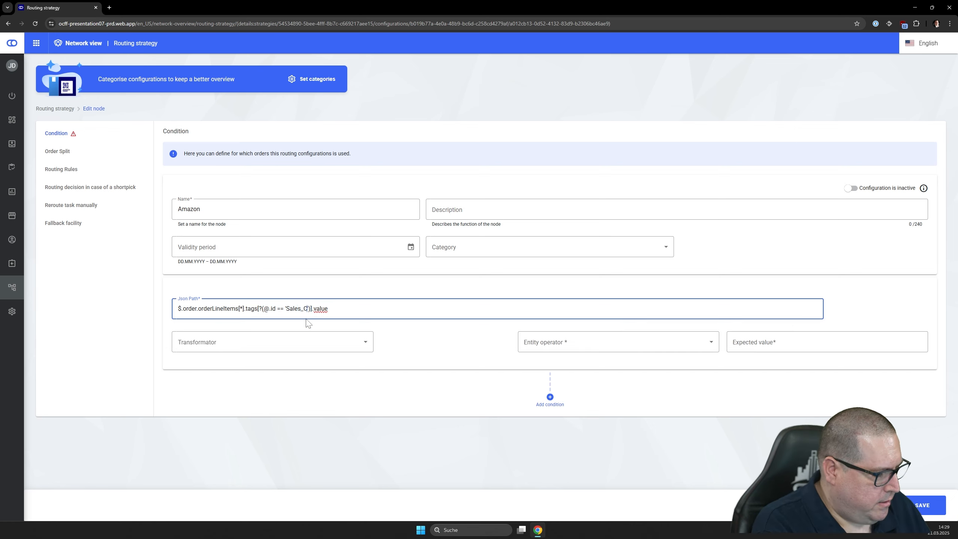
{"action": "type", "text": "el"}
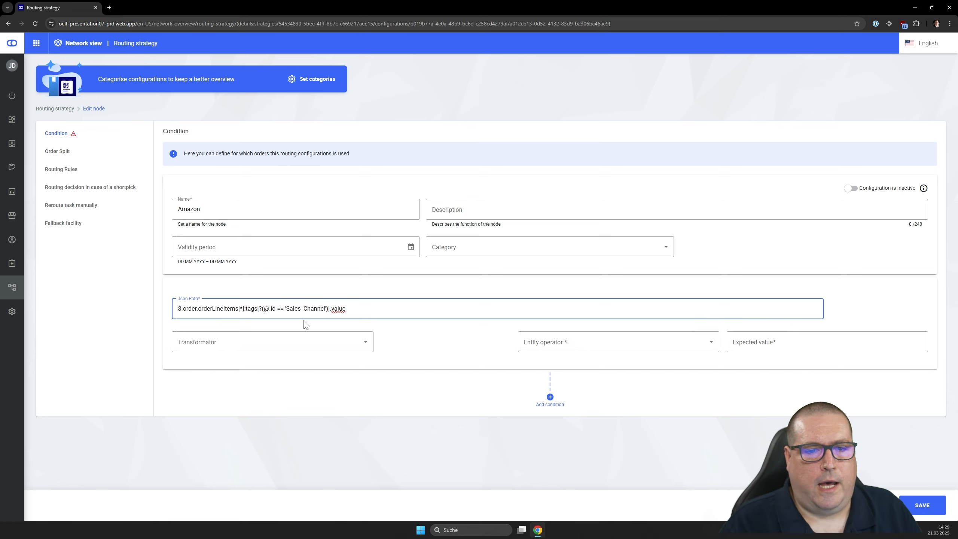
- Complete the Amazon node's condition with the operator "Any value equals" and the expected value AMAZON
{"action": "left_click", "coordinate": [557, 342]}
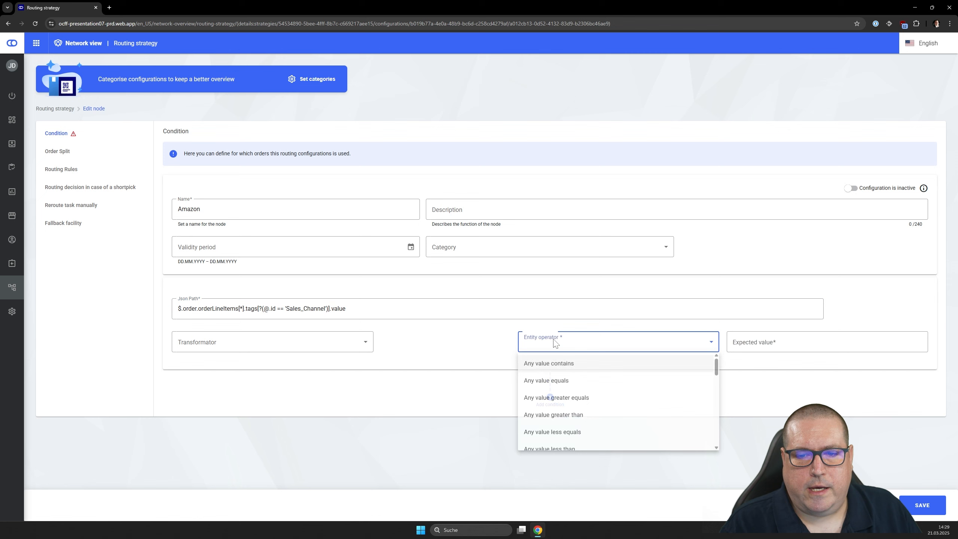
{"action": "left_click", "coordinate": [553, 382]}
{"action": "left_click", "coordinate": [751, 346]}
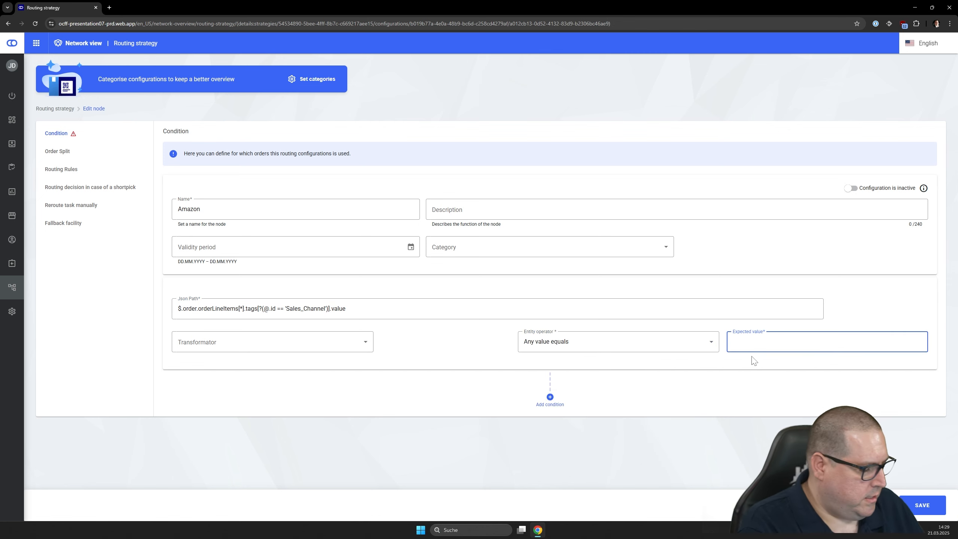
{"action": "type", "text": "AMAZON"}
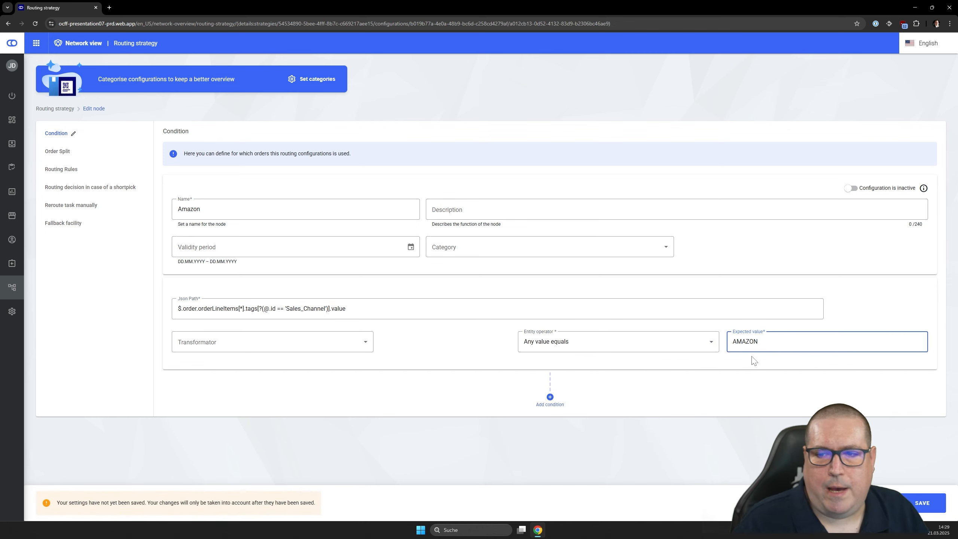
{"action": "left_click", "coordinate": [657, 403]}
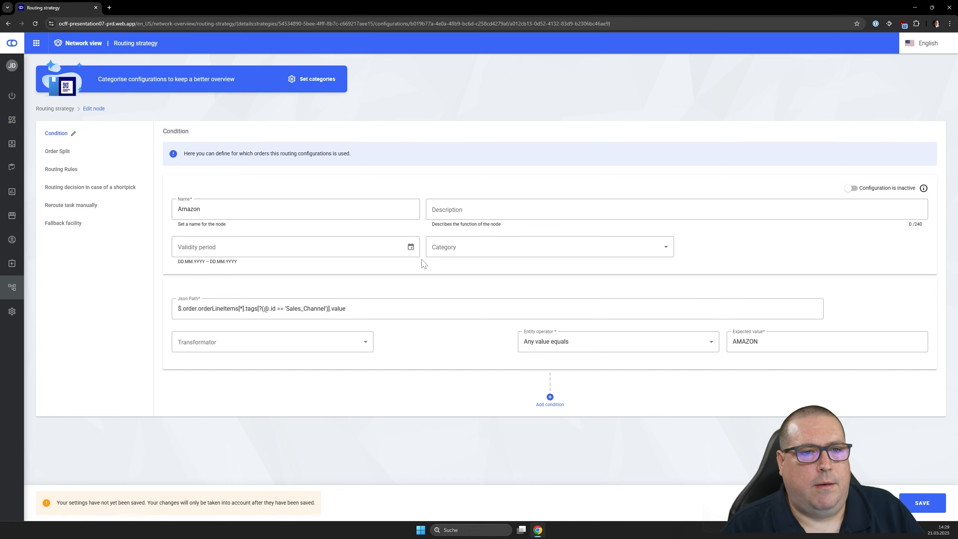
- Overwrite the delivery costs rating in the Amazon node's routing rules, enabling it with a weighting of 100
{"action": "left_click", "coordinate": [61, 169]}
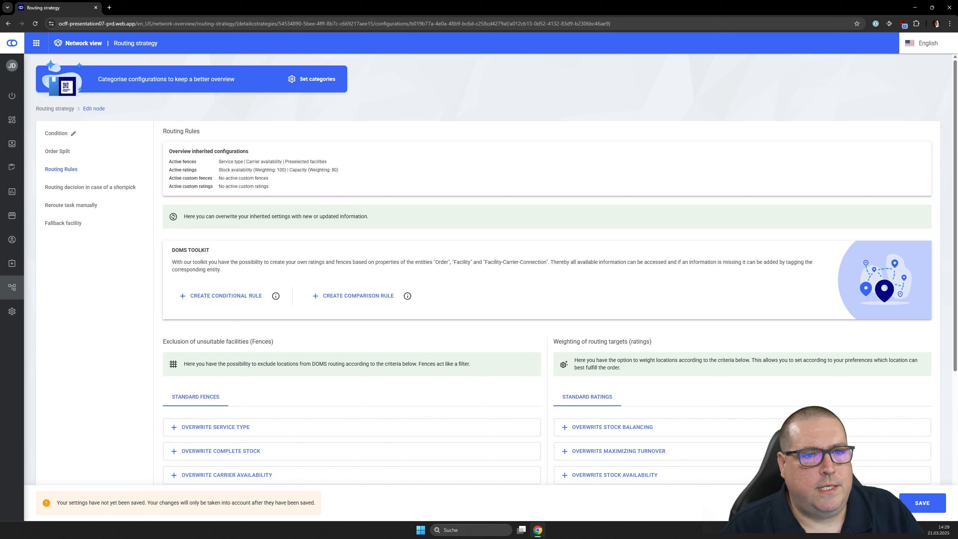
{"action": "left_click_drag", "start_coordinate": [218, 170], "coordinate": [371, 174]}
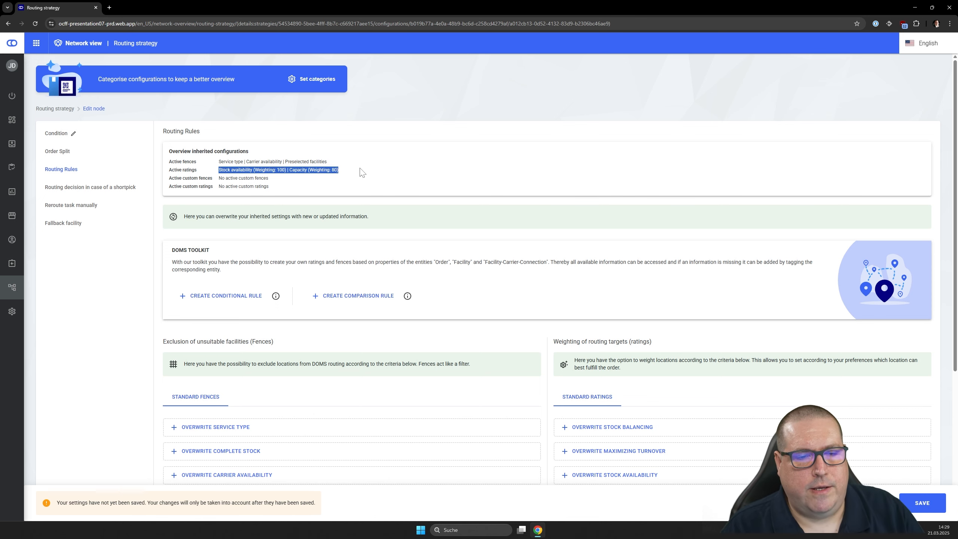
{"action": "left_click", "coordinate": [352, 178]}
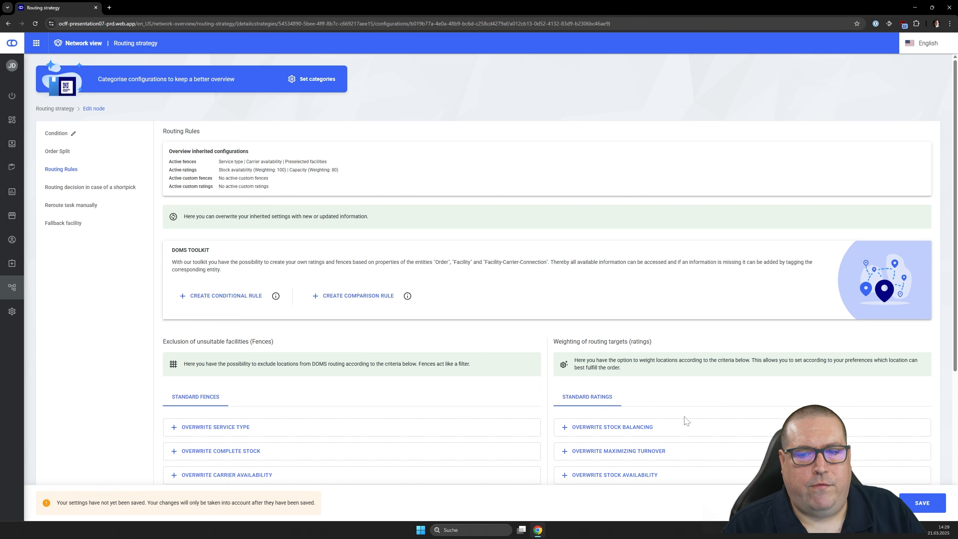
{"action": "scroll", "coordinate": [685, 421], "scroll_direction": "down", "scroll_amount": 5}
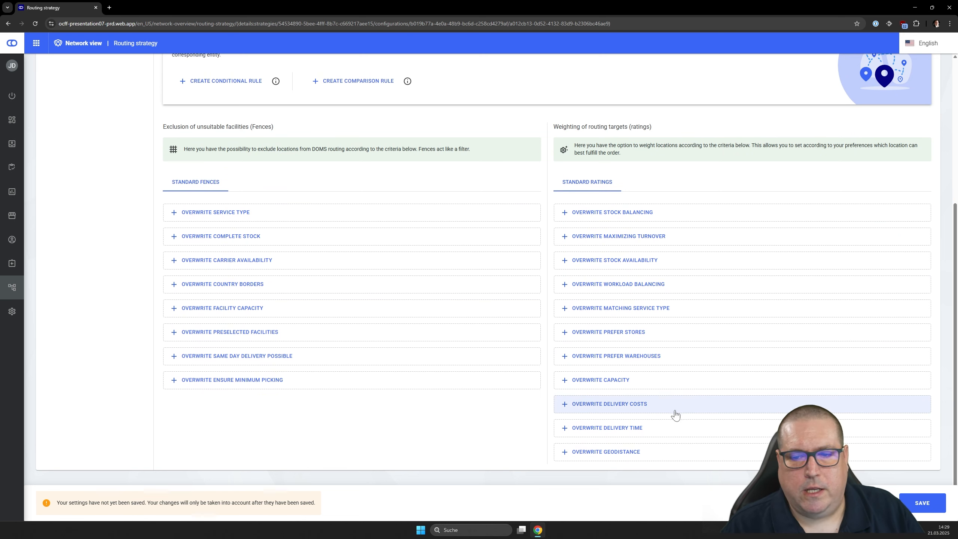
{"action": "left_click", "coordinate": [565, 406]}
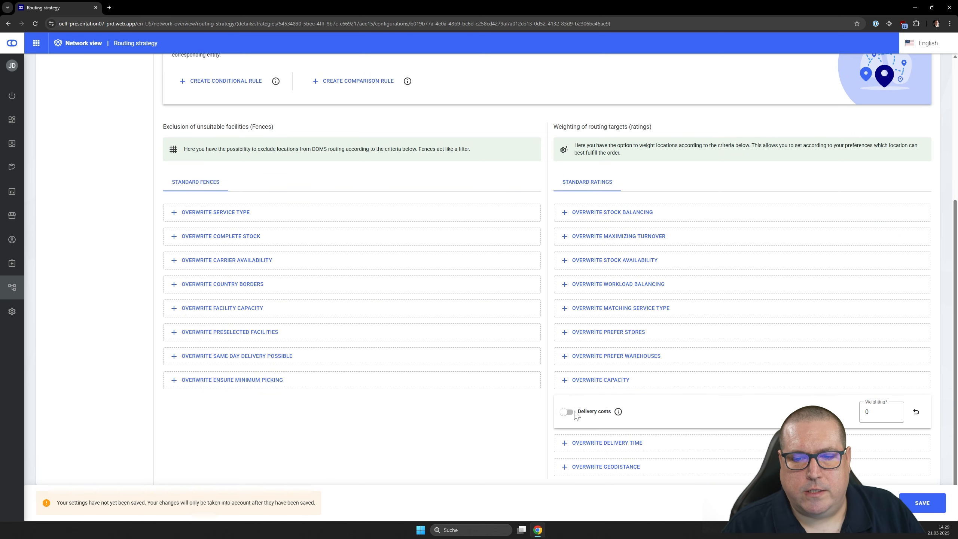
{"action": "left_click", "coordinate": [575, 413]}
{"action": "double_click", "coordinate": [868, 412]}
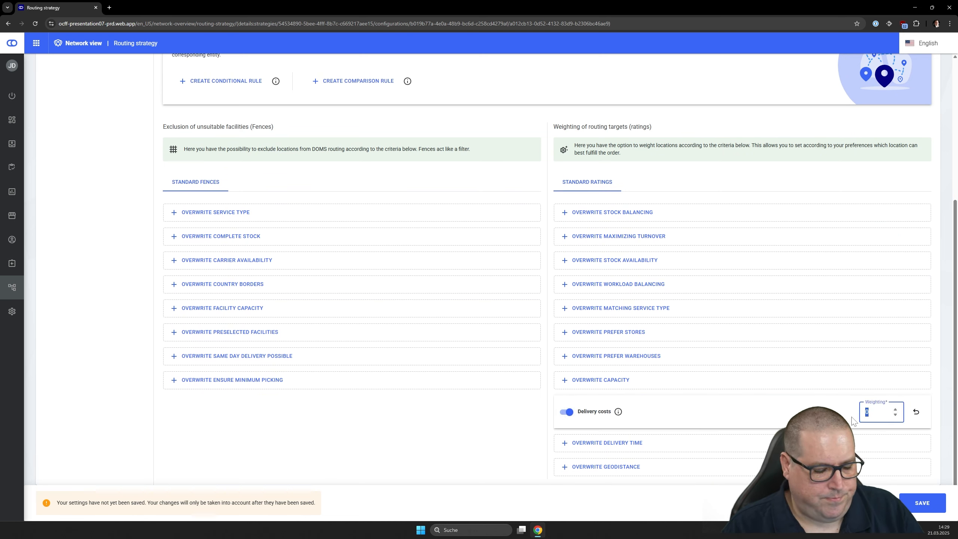
{"action": "type", "text": "100"}
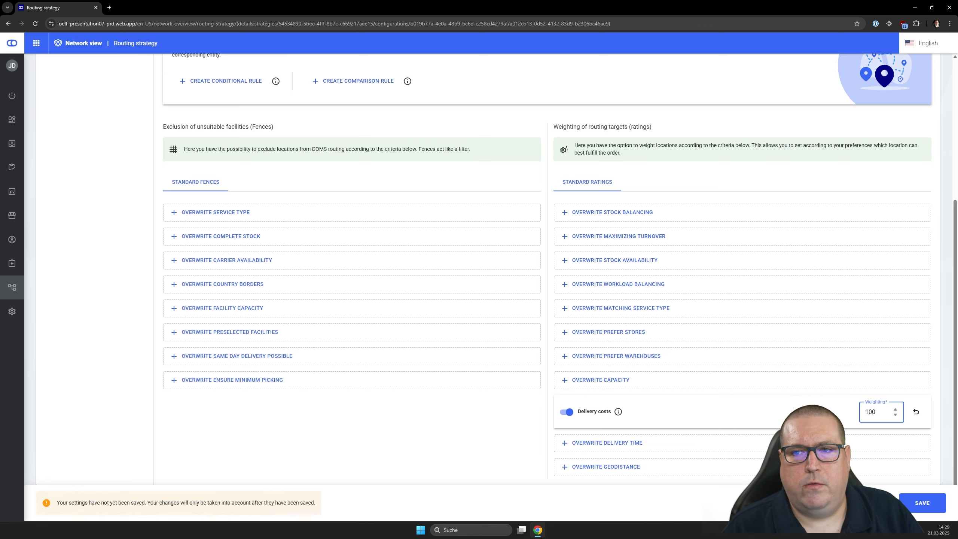
- Activate the Amazon node's configuration, recheck its delivery costs rating and save the node
{"action": "scroll", "coordinate": [788, 401], "scroll_direction": "up", "scroll_amount": 5}
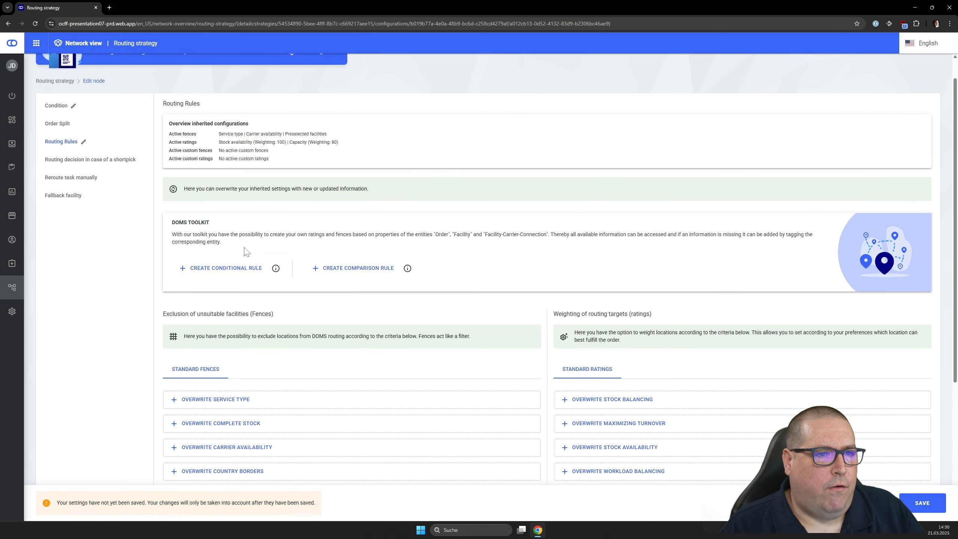
{"action": "left_click", "coordinate": [60, 109]}
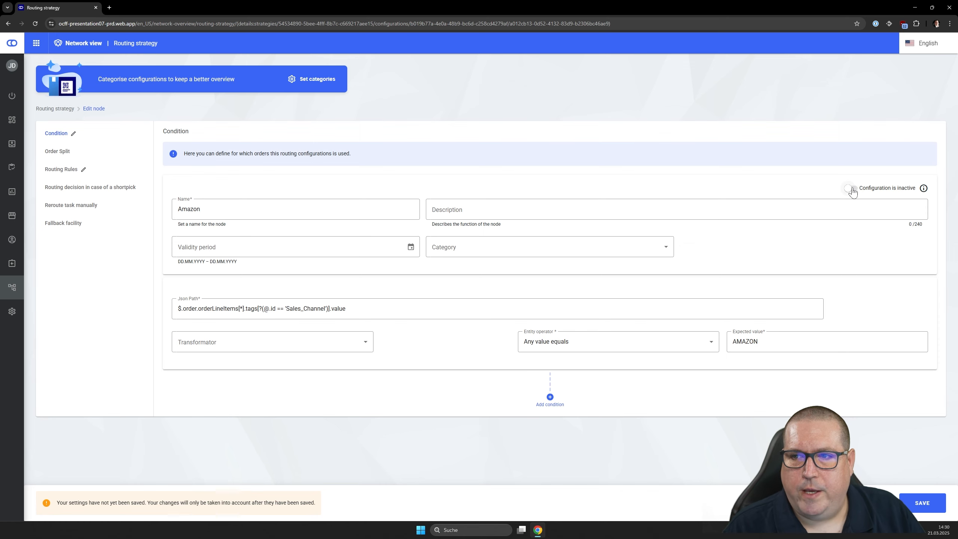
{"action": "left_click", "coordinate": [852, 189]}
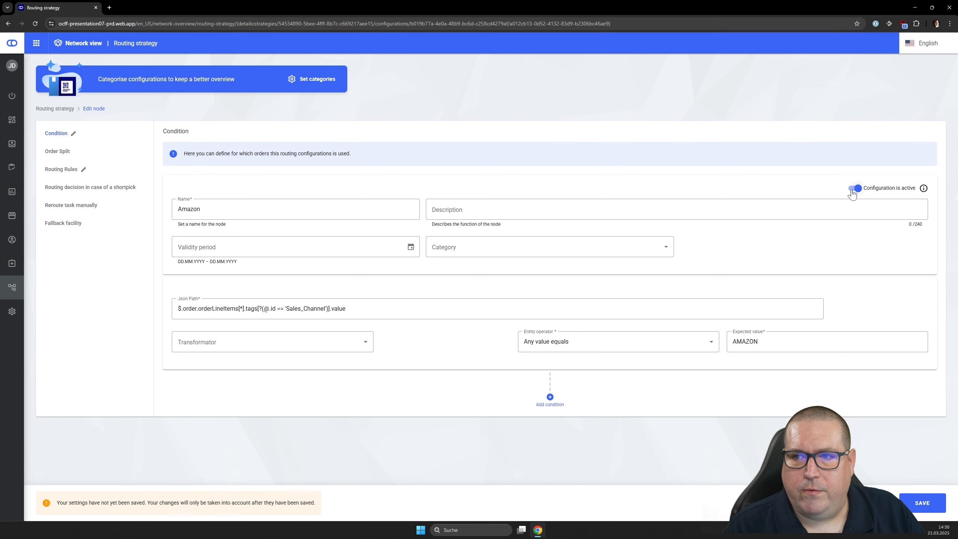
{"action": "left_click", "coordinate": [68, 170]}
{"action": "scroll", "coordinate": [717, 272], "scroll_direction": "down", "scroll_amount": 5}
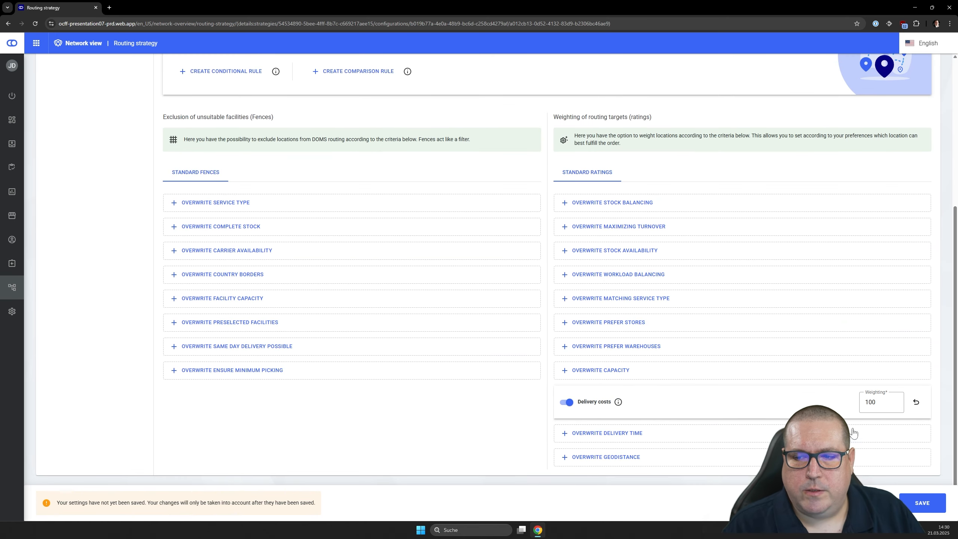
{"action": "left_click", "coordinate": [922, 503]}
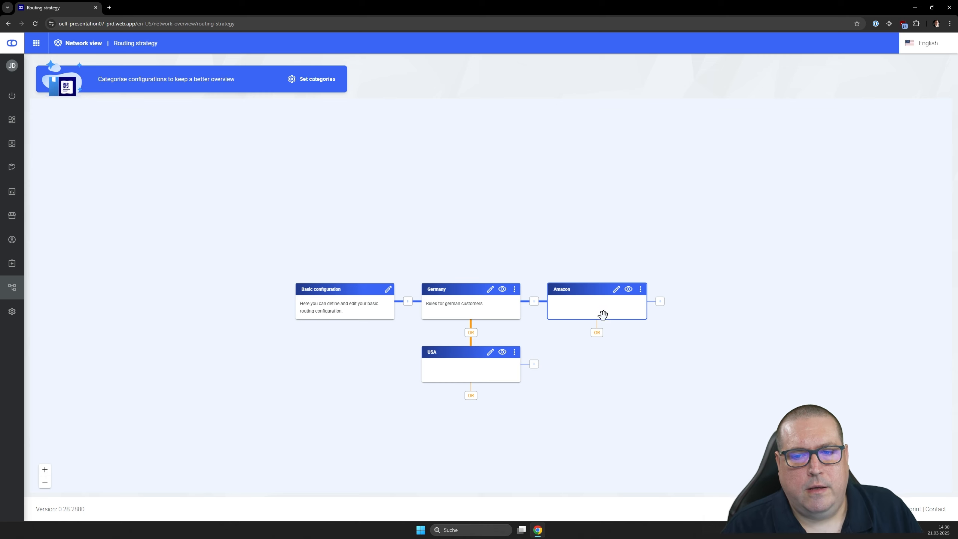
- Add an alternative OR node below the Amazon node and name it Webshop
{"action": "left_click", "coordinate": [597, 332]}
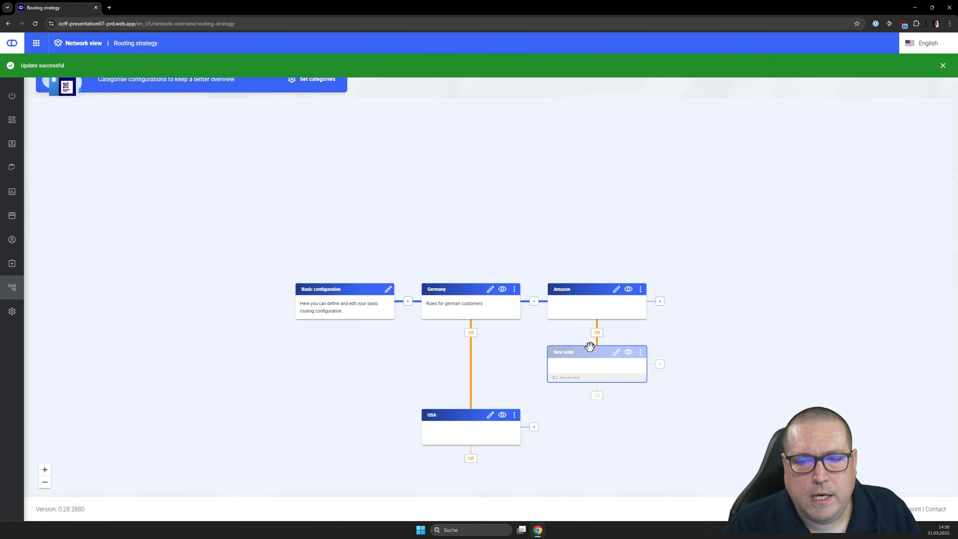
{"action": "left_click", "coordinate": [617, 353]}
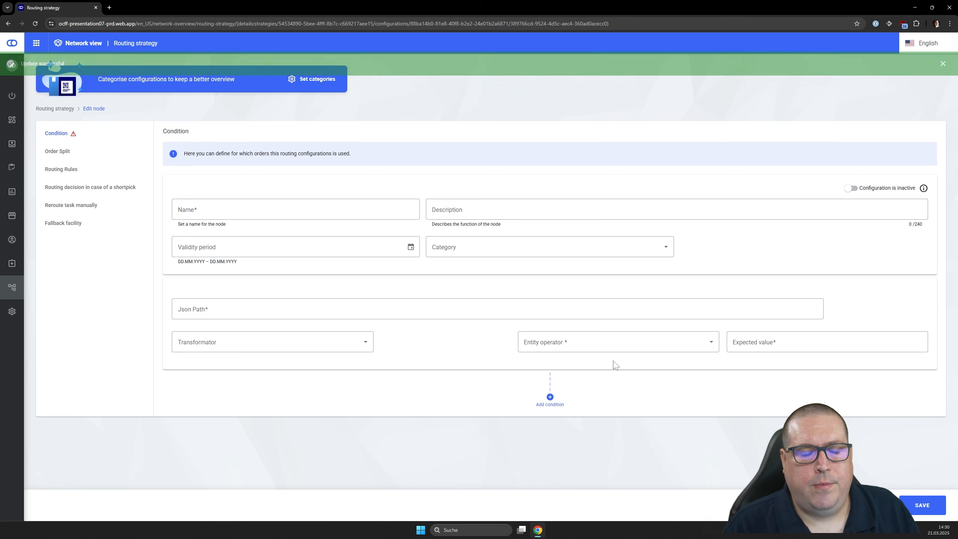
{"action": "left_click", "coordinate": [196, 213]}
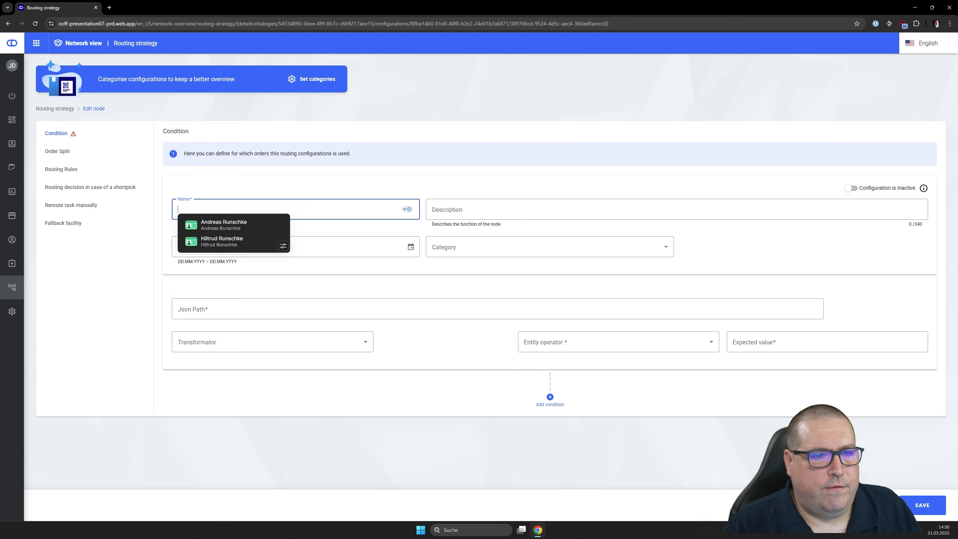
{"action": "type", "text": "New node"}
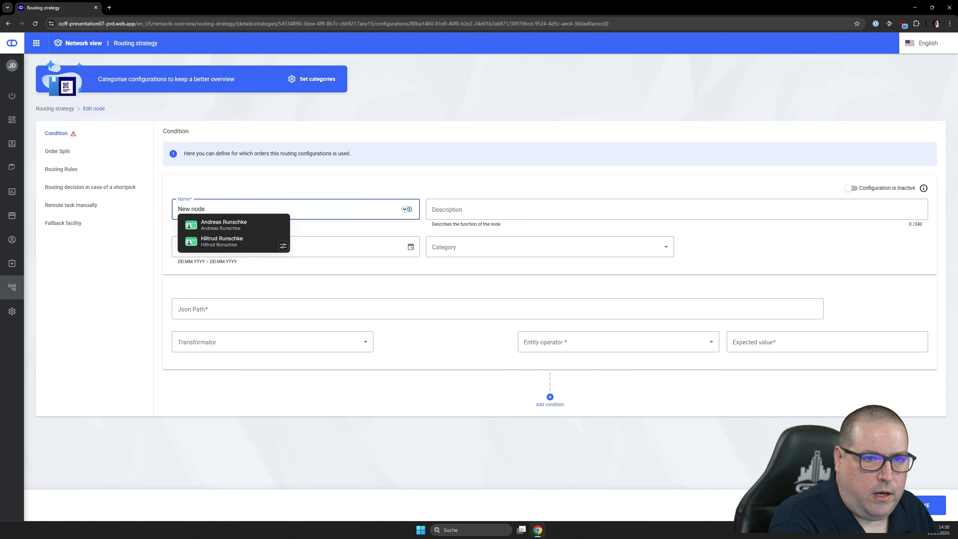
{"action": "left_click_drag", "start_coordinate": [205, 209], "coordinate": [156, 209]}
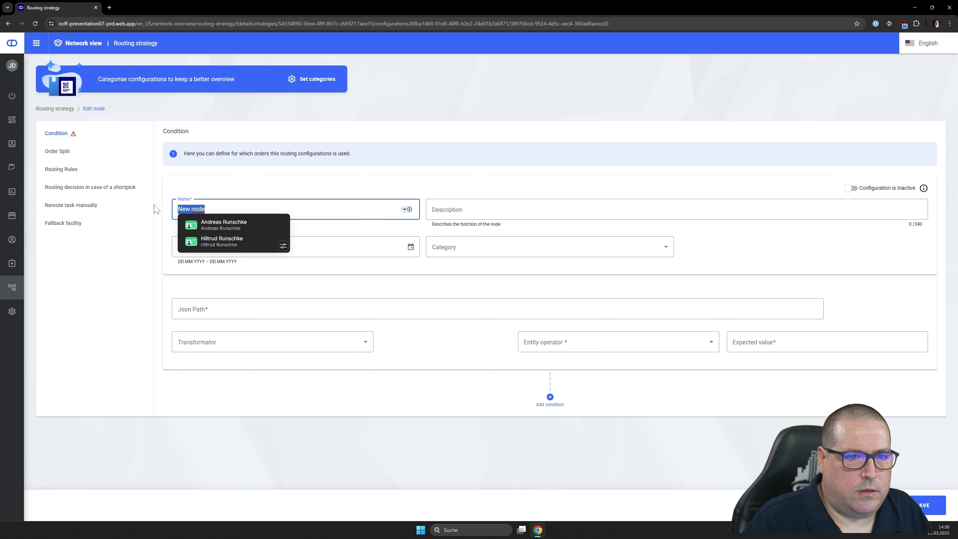
{"action": "type", "text": "Webshop"}
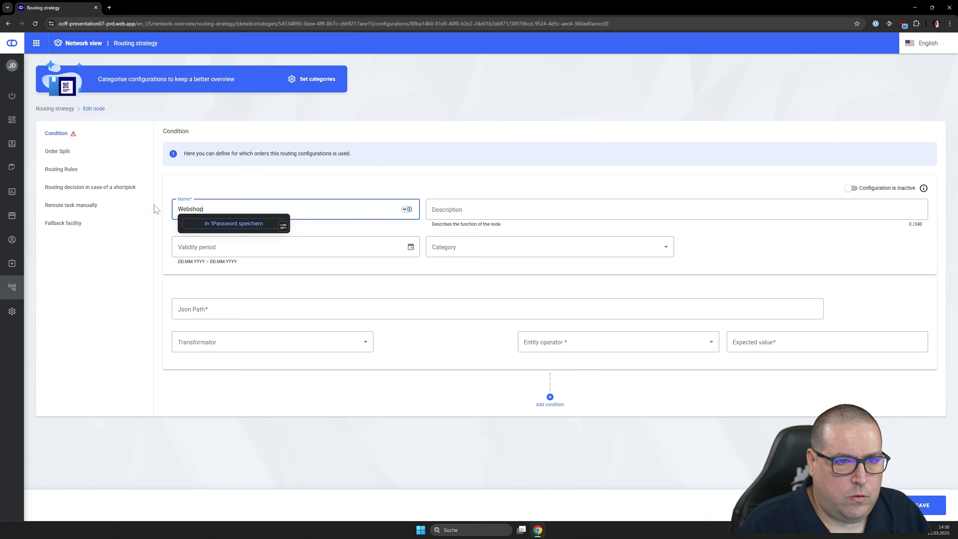
{"action": "left_click", "coordinate": [464, 276]}
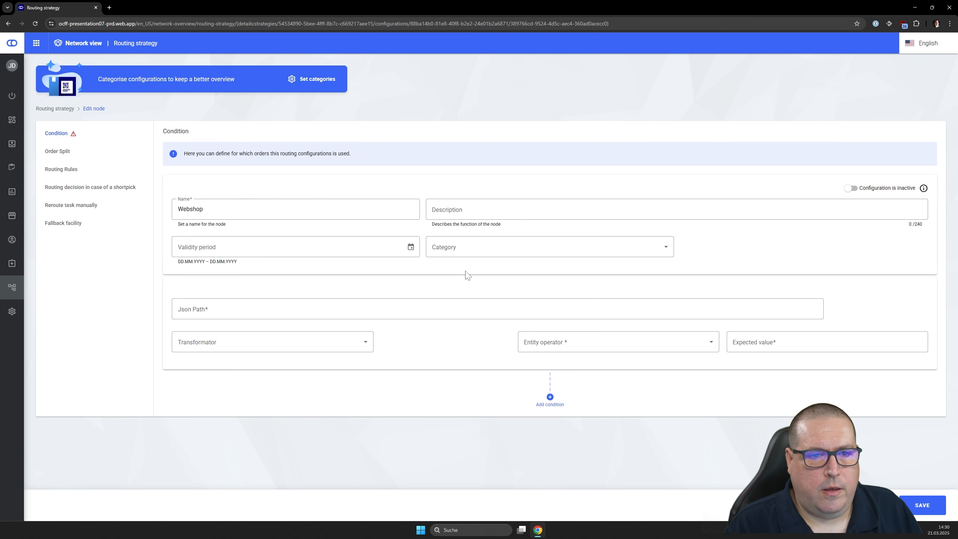
- Set the Webshop node's JSON path to the order line items' tag value, with Sales_Channel as the tag ID
{"action": "left_click", "coordinate": [265, 309]}
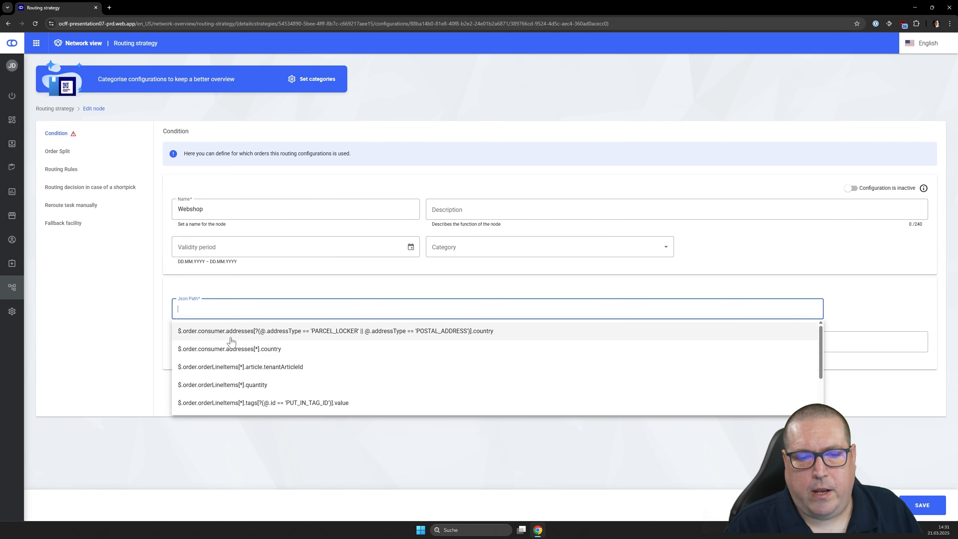
{"action": "left_click", "coordinate": [264, 402]}
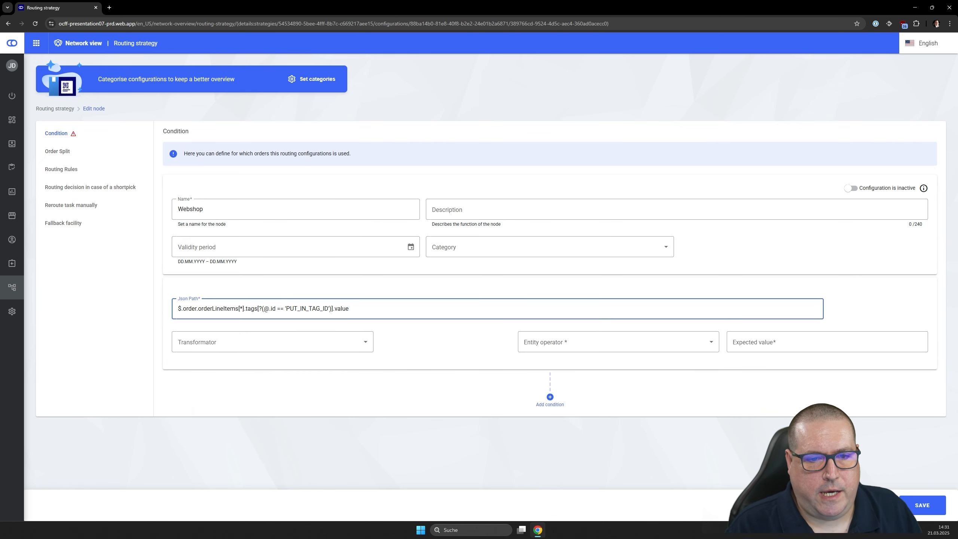
{"action": "left_click_drag", "start_coordinate": [287, 309], "coordinate": [329, 309]}
{"action": "type", "text": "S"}
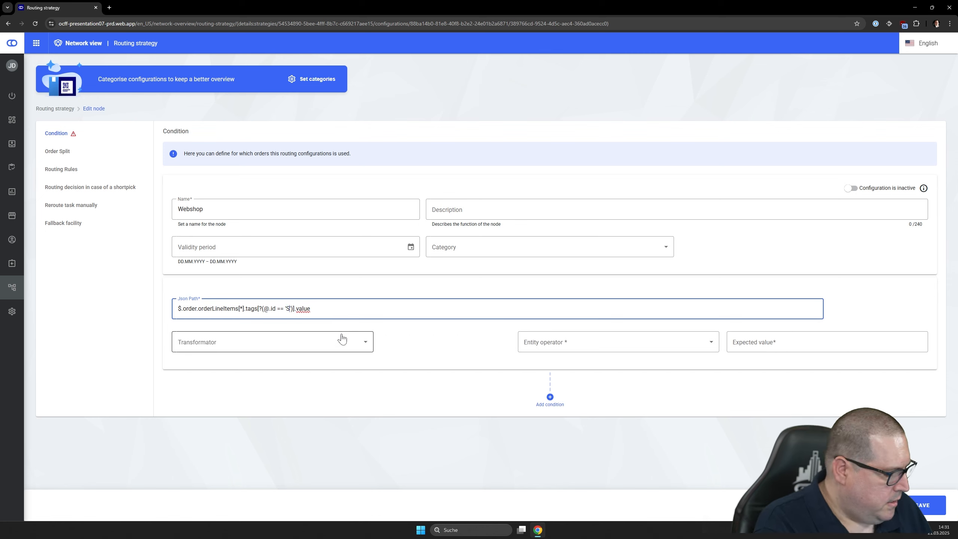
{"action": "type", "text": "ales_Channel"}
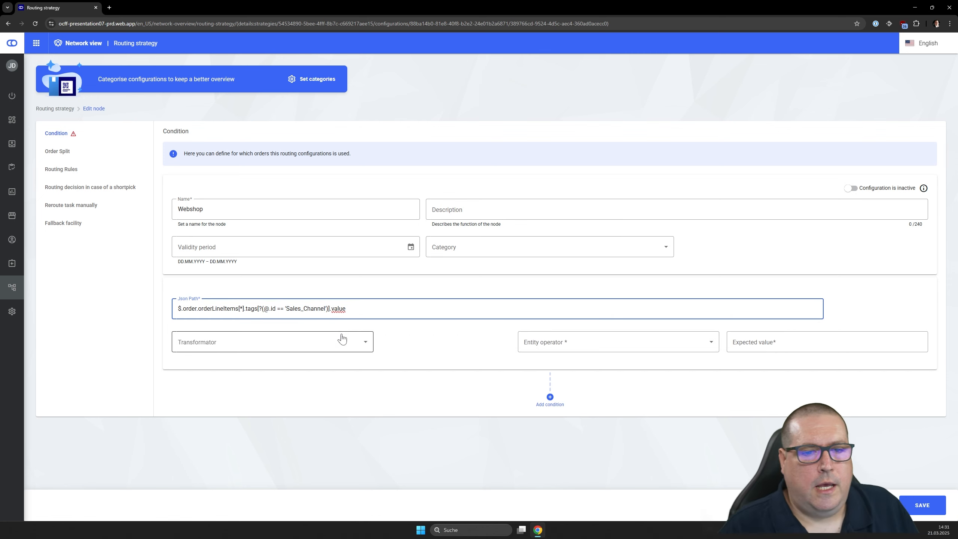
- Complete the Webshop node's condition with the operator "Any value equals" and the expected value WEBSHOP
{"action": "left_click", "coordinate": [546, 346]}
{"action": "left_click", "coordinate": [547, 381]}
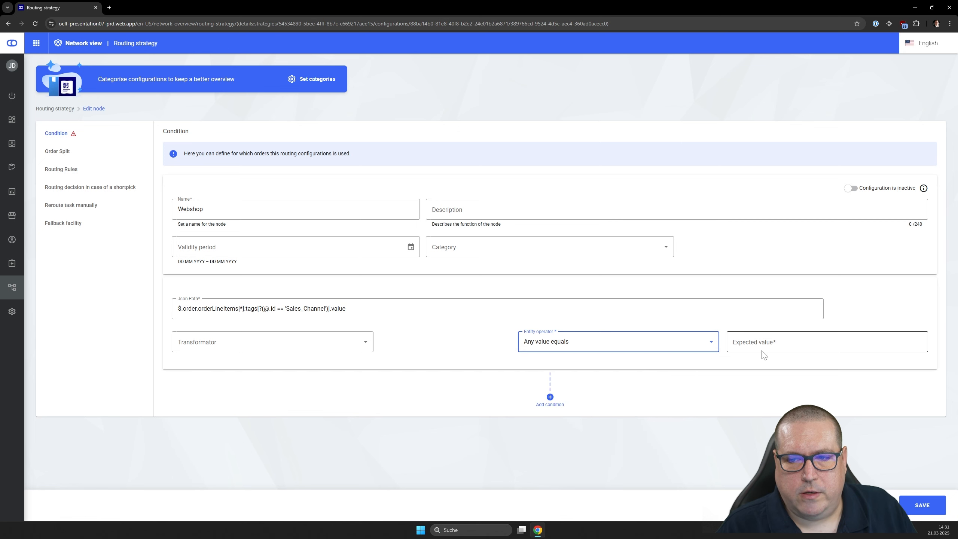
{"action": "left_click", "coordinate": [762, 351]}
{"action": "type", "text": "WE"}
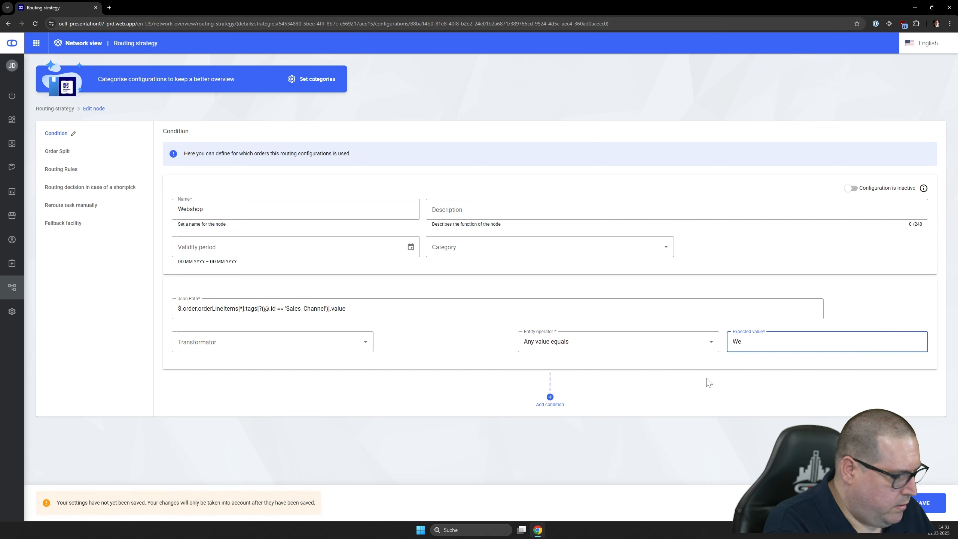
{"action": "type", "text": "BSHOP"}
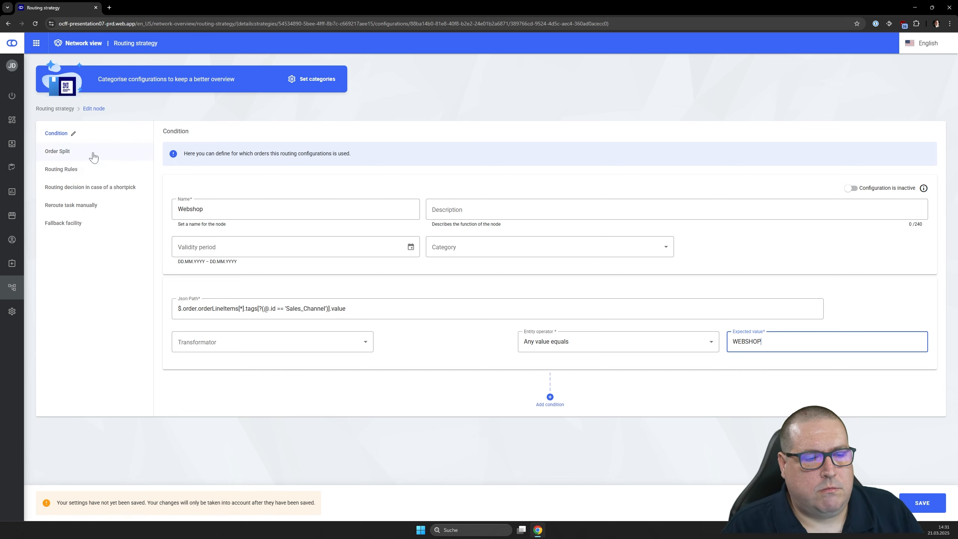
- Enable the Webshop node's order split with a maximum split count of 1 and save the node as active
{"action": "left_click", "coordinate": [68, 151]}
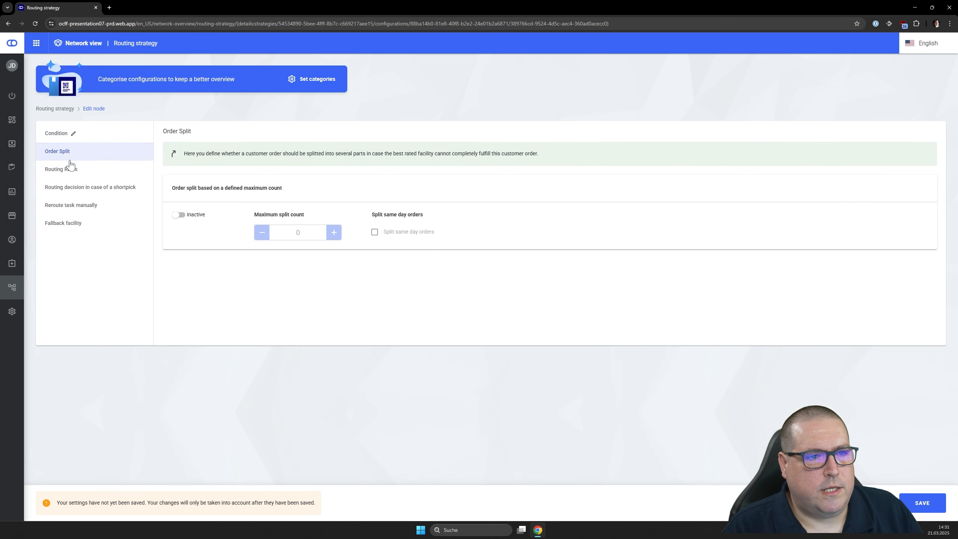
{"action": "left_click", "coordinate": [178, 215]}
{"action": "left_click", "coordinate": [334, 233]}
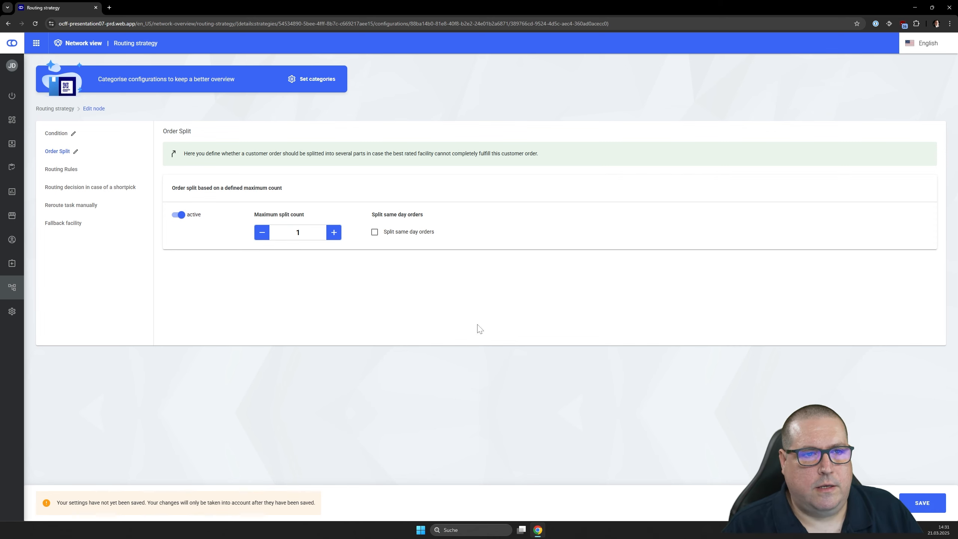
{"action": "left_click", "coordinate": [55, 134]}
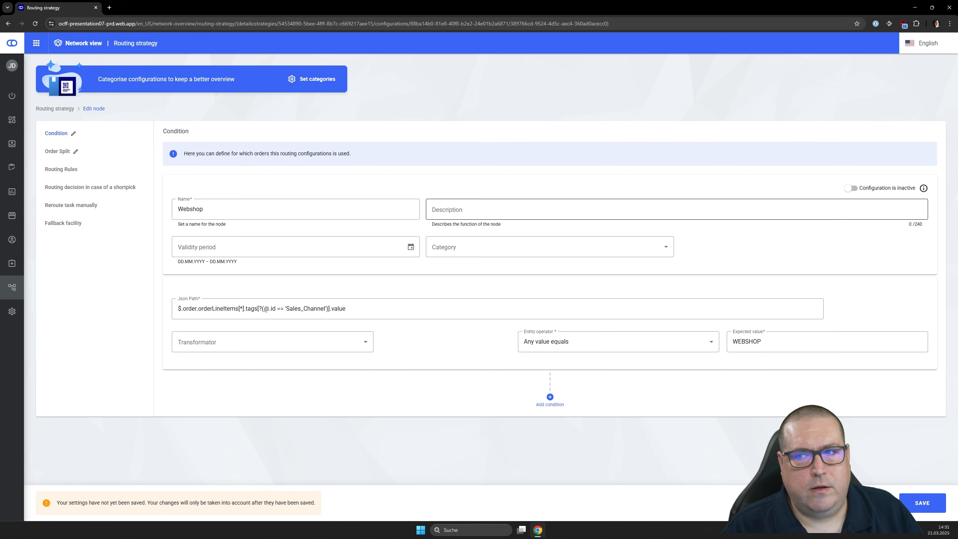
{"action": "left_click", "coordinate": [852, 188]}
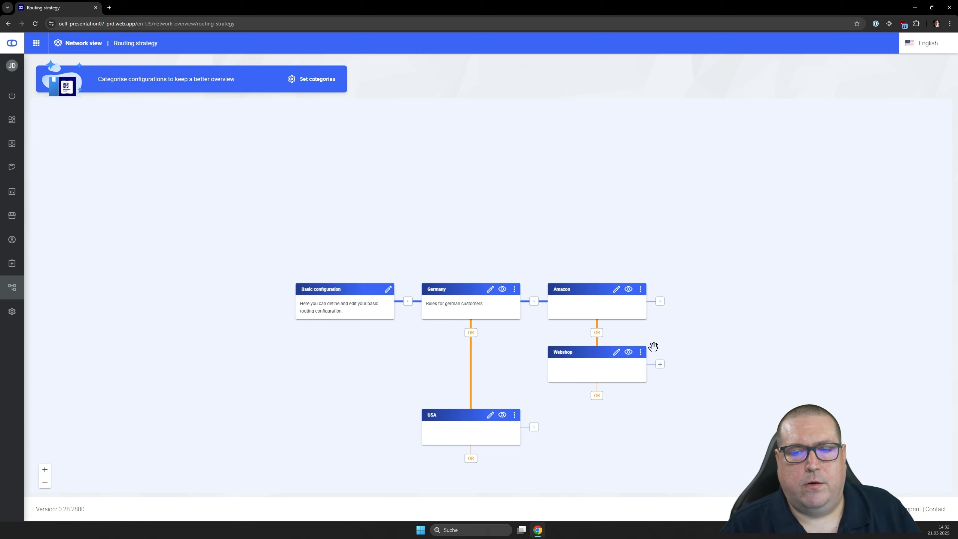
- Add a subsequent node behind the Webshop node in the routing strategy and name it VIP Customer
{"action": "left_click", "coordinate": [660, 365]}
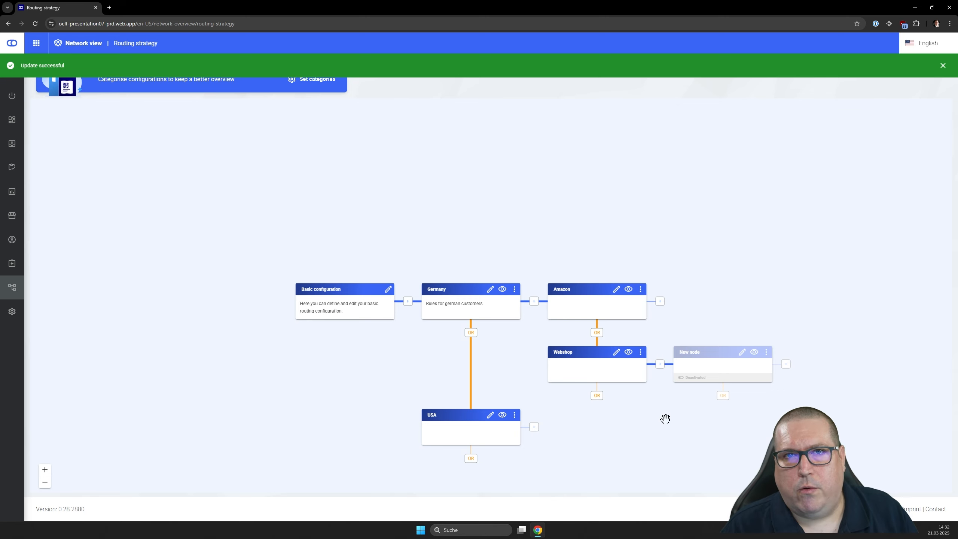
{"action": "left_click", "coordinate": [742, 353]}
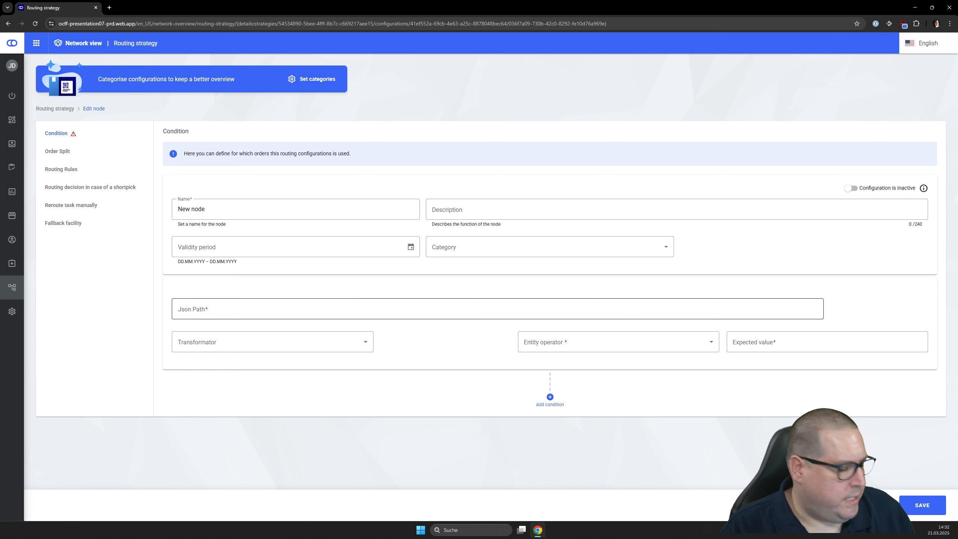
{"action": "left_click_drag", "start_coordinate": [206, 210], "coordinate": [175, 209]}
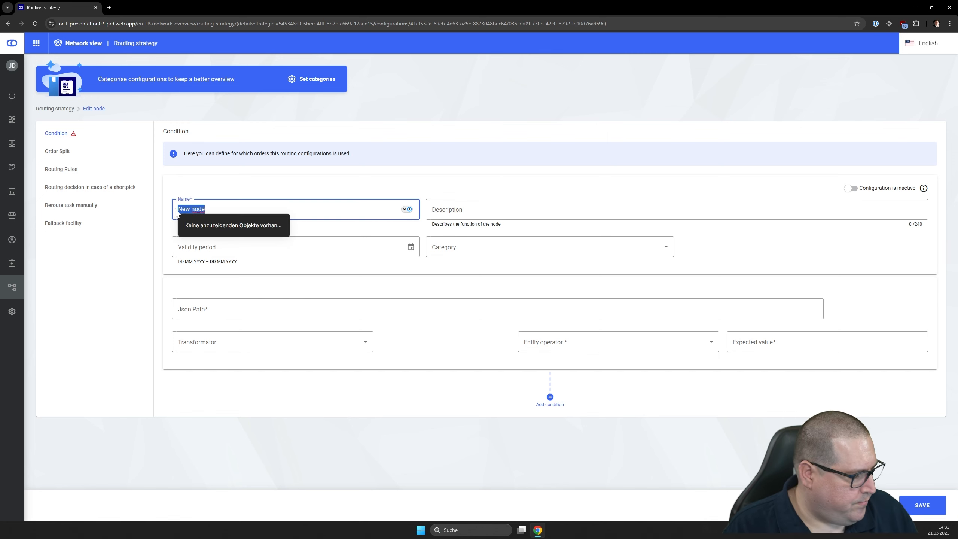
{"action": "type", "text": "VIP Customer"}
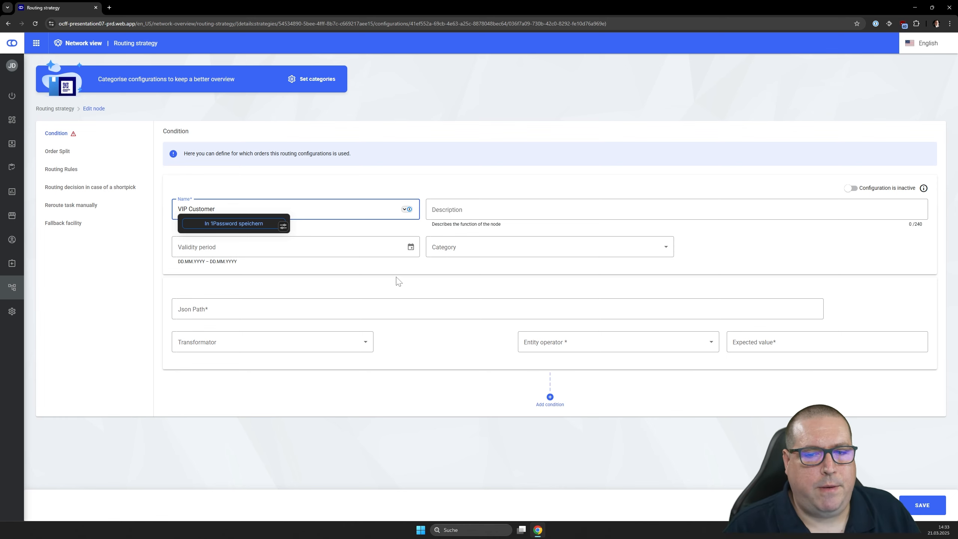
- Set the VIP Customer node's JSON path to $.order.consumer.customAttribute.status, starting from the suggested consumer address path
{"action": "left_click", "coordinate": [422, 308]}
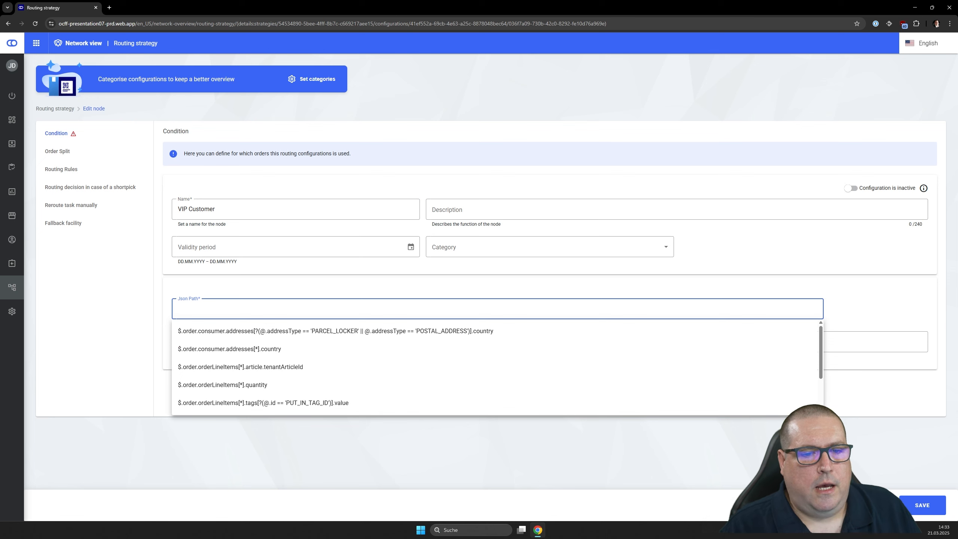
{"action": "left_click", "coordinate": [253, 349]}
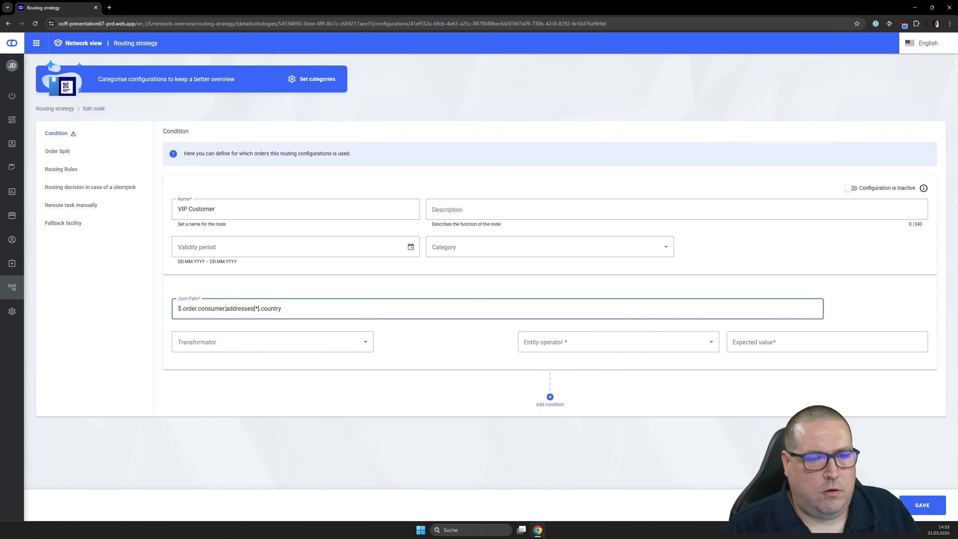
{"action": "key", "text": "shift+End"}
{"action": "key", "text": "BackSpace"}
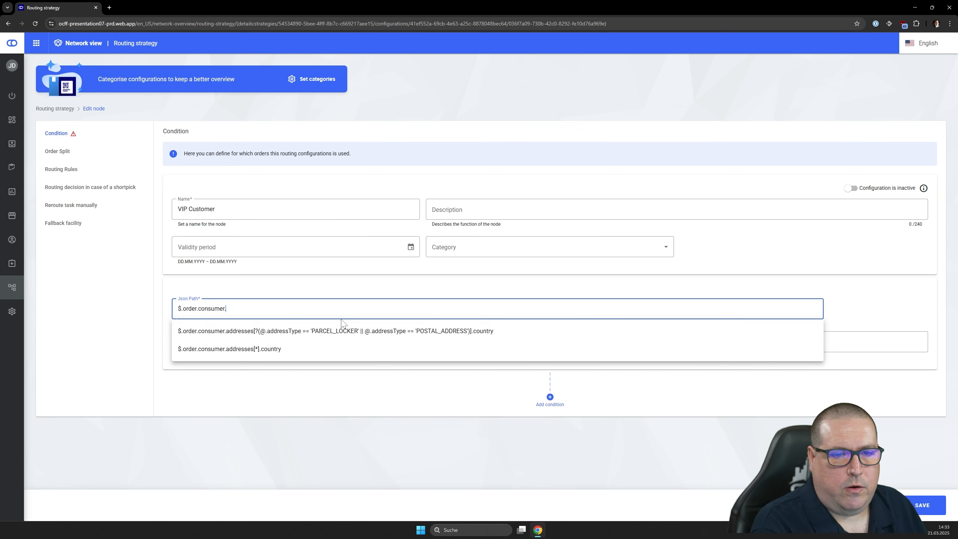
{"action": "type", "text": "customAttribute"}
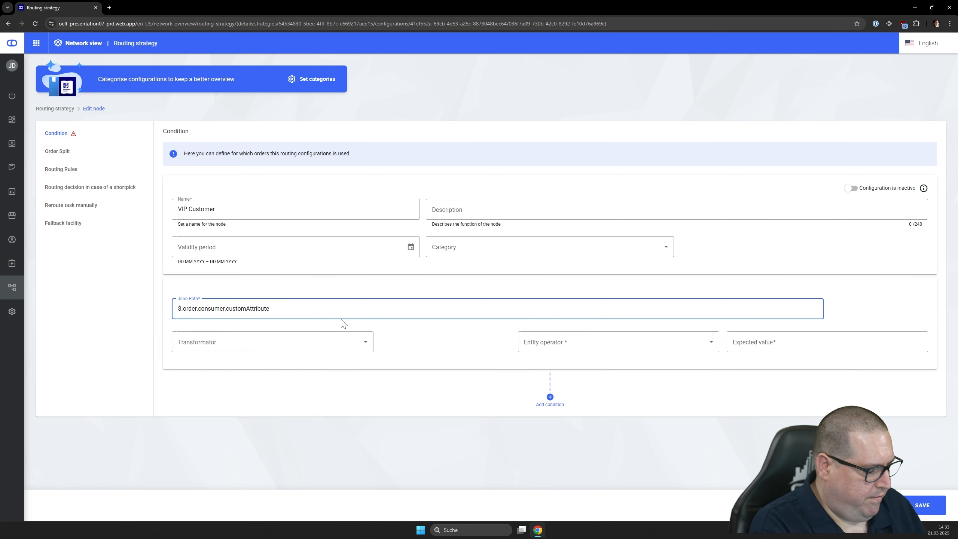
{"action": "type", "text": "status"}
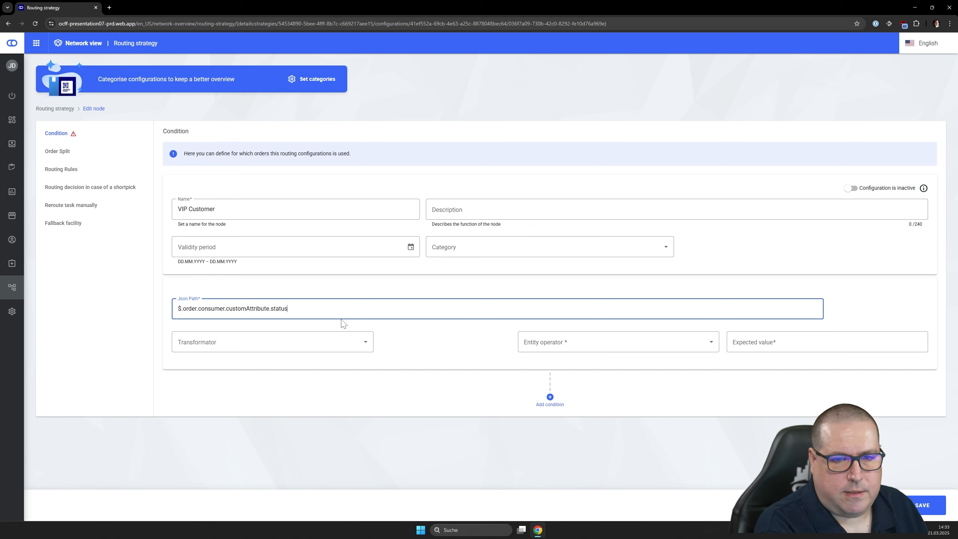
- Complete the VIP Customer node's condition with the operator "Value equals" and the expected value VIP
{"action": "left_click", "coordinate": [634, 342]}
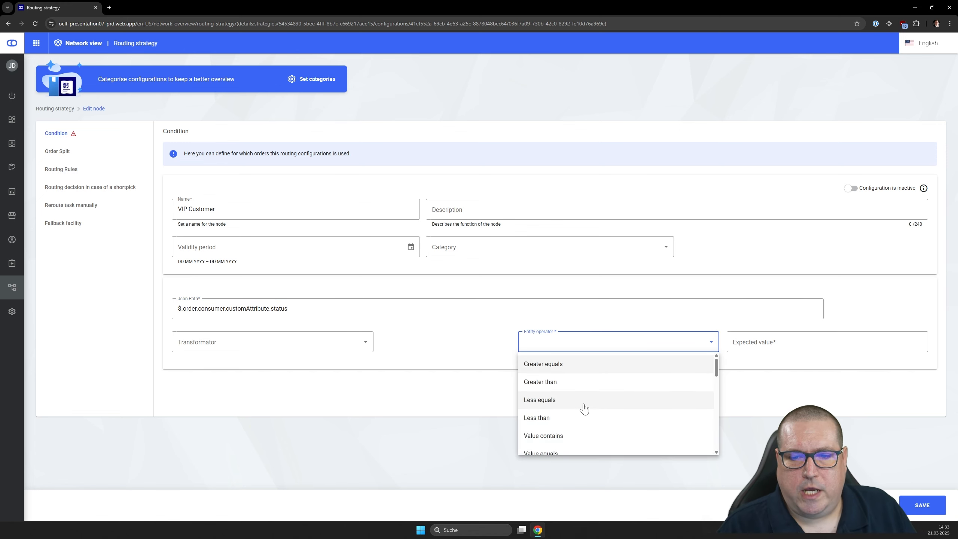
{"action": "left_click", "coordinate": [580, 451]}
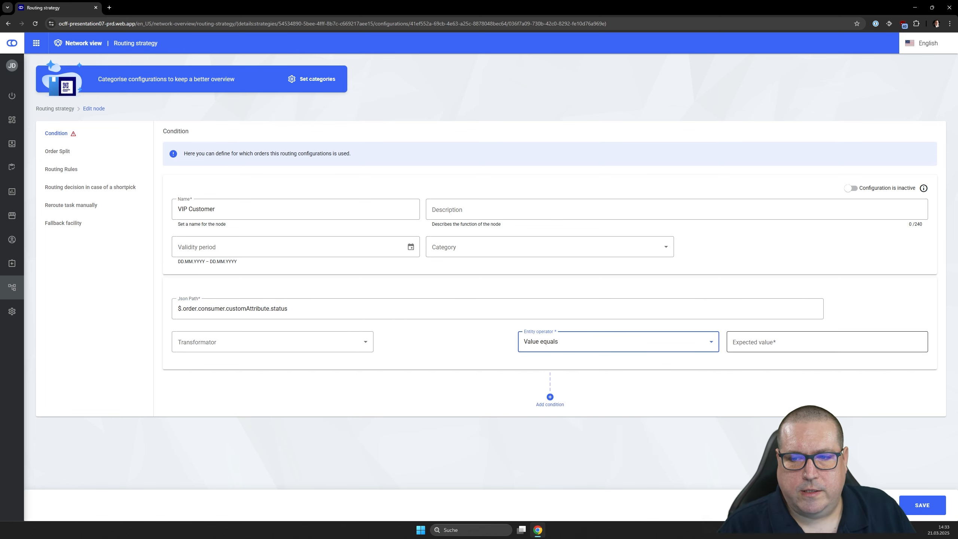
{"action": "left_click", "coordinate": [755, 349]}
{"action": "type", "text": "VIP"}
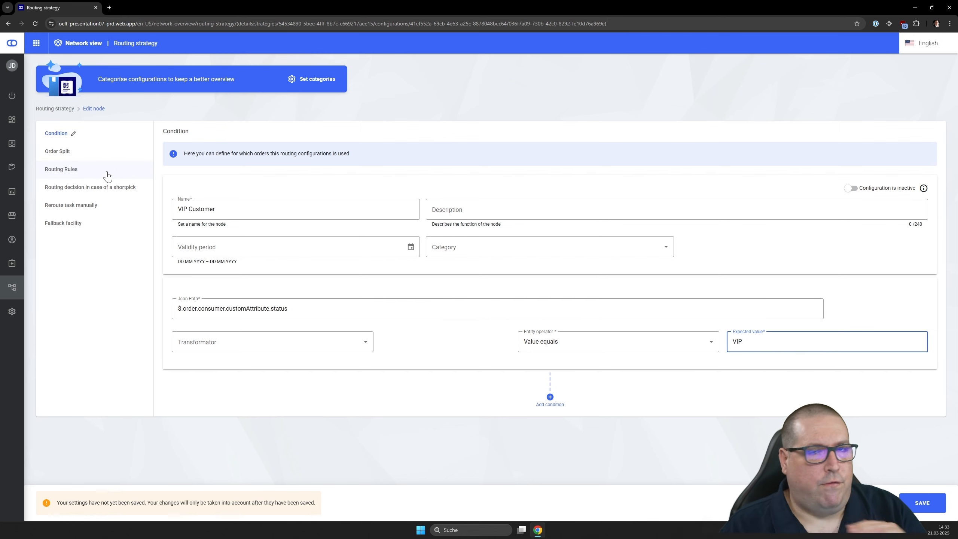
- Overwrite the VIP Customer node's inherited order split with a maximum split count of 3
{"action": "left_click", "coordinate": [87, 151]}
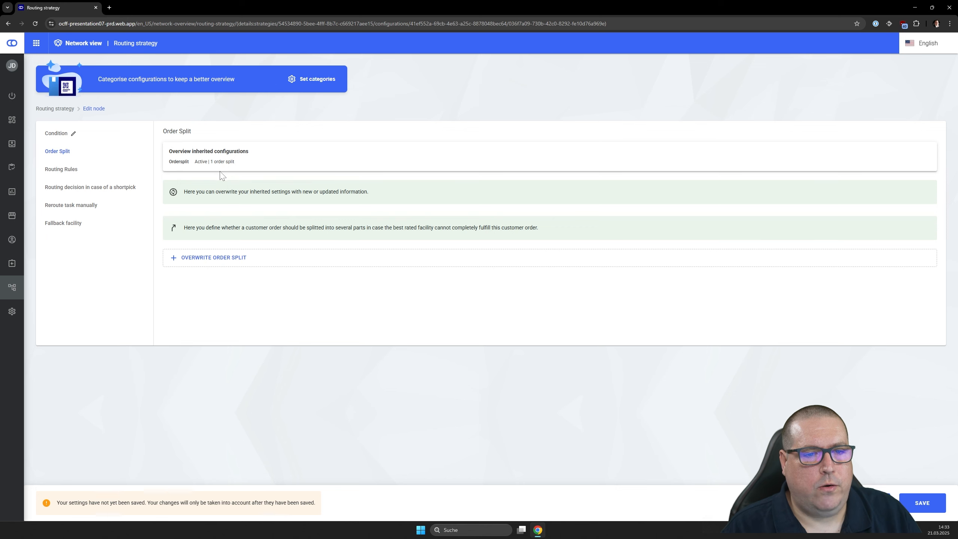
{"action": "left_click", "coordinate": [217, 264]}
{"action": "left_click", "coordinate": [333, 308]}
{"action": "left_click", "coordinate": [334, 307]}
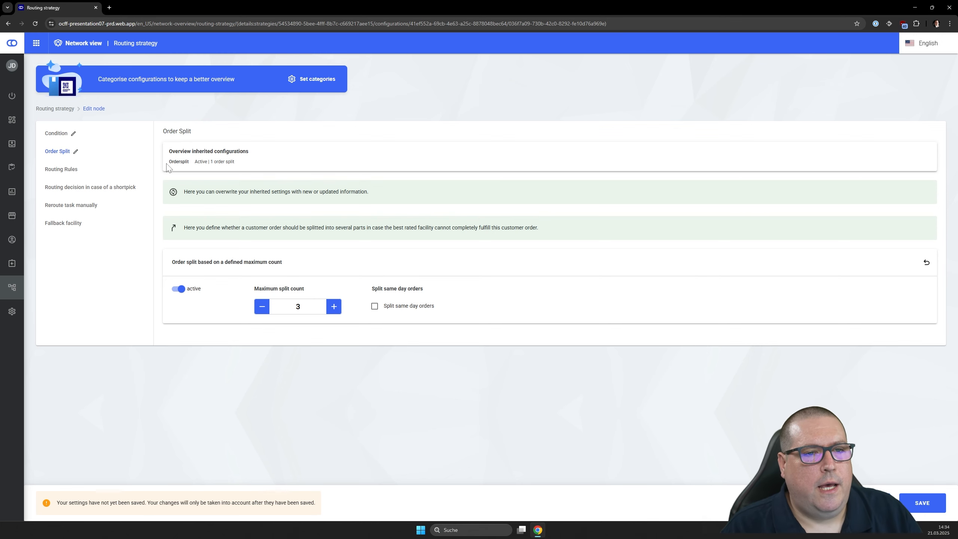
- Overwrite the delivery time rating in the VIP Customer node's routing rules with a weighting of 200
{"action": "left_click", "coordinate": [73, 177]}
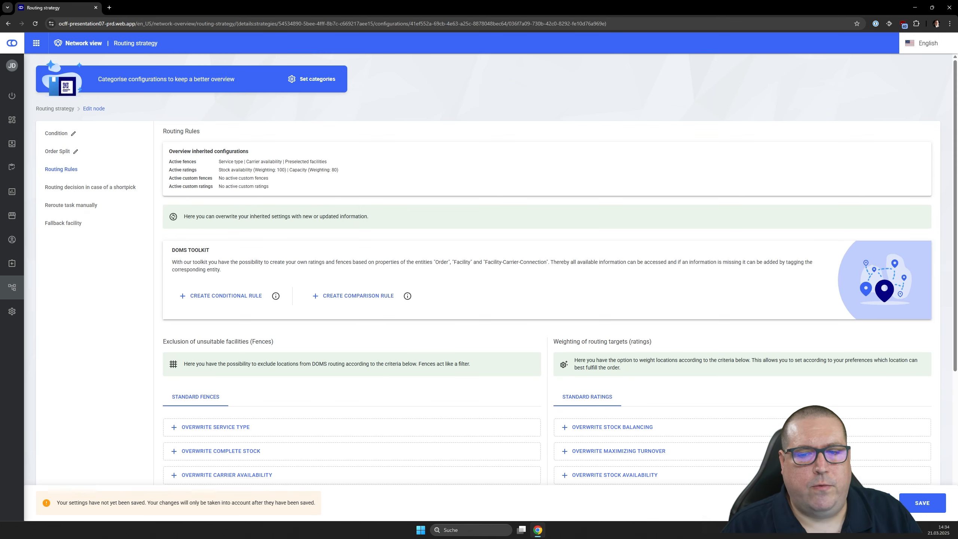
{"action": "scroll", "coordinate": [641, 355], "scroll_direction": "down", "scroll_amount": 5}
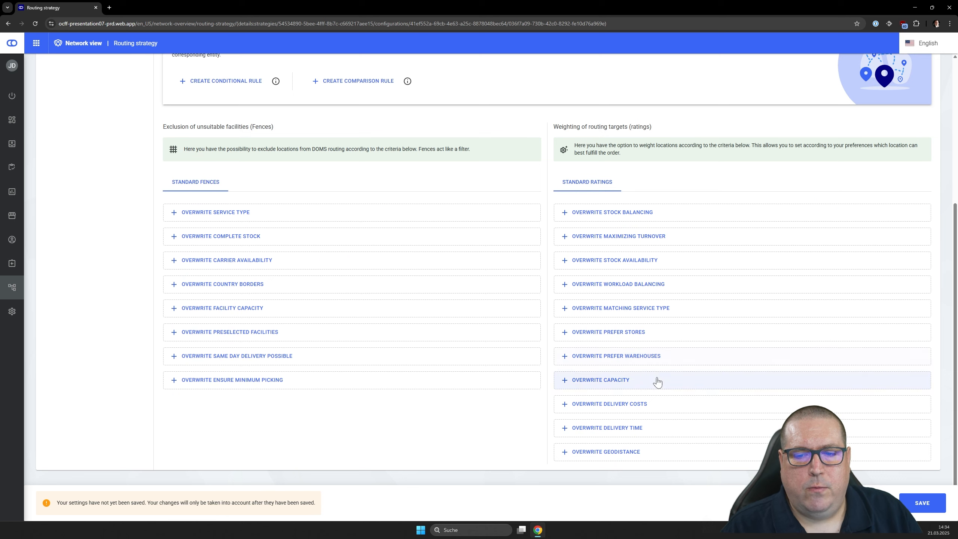
{"action": "left_click", "coordinate": [588, 430]}
{"action": "left_click", "coordinate": [567, 436]}
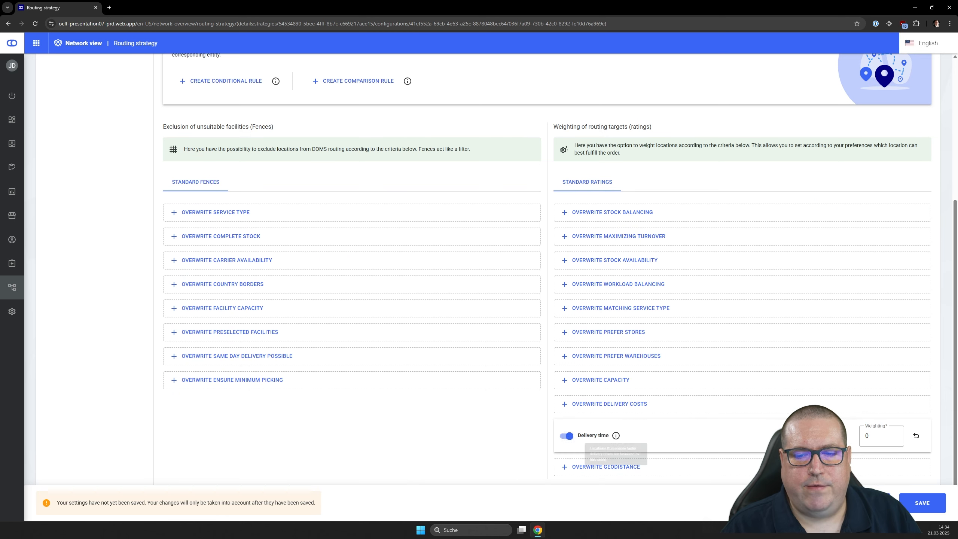
{"action": "key", "text": "Tab"}
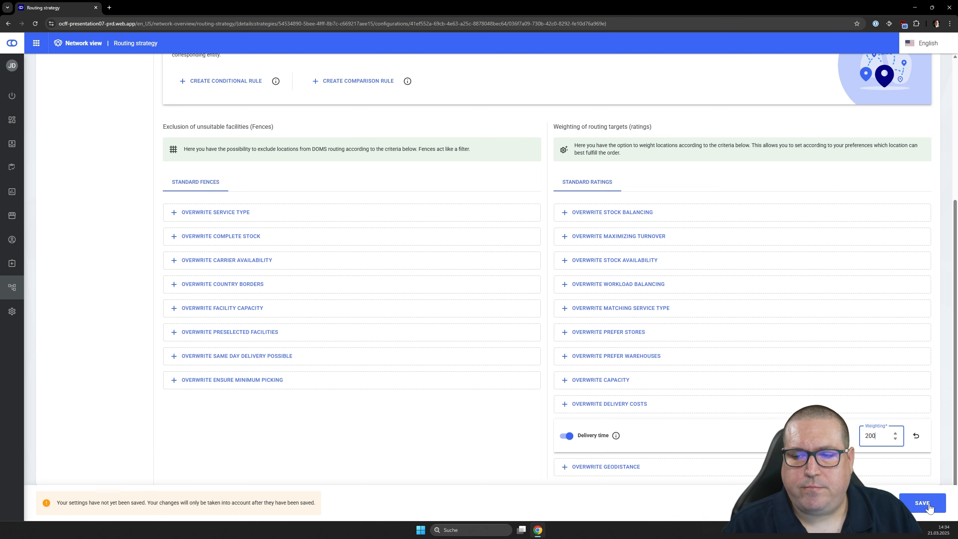
- Activate the VIP Customer node's configuration and save the node
{"action": "scroll", "coordinate": [298, 381], "scroll_direction": "up", "scroll_amount": 5}
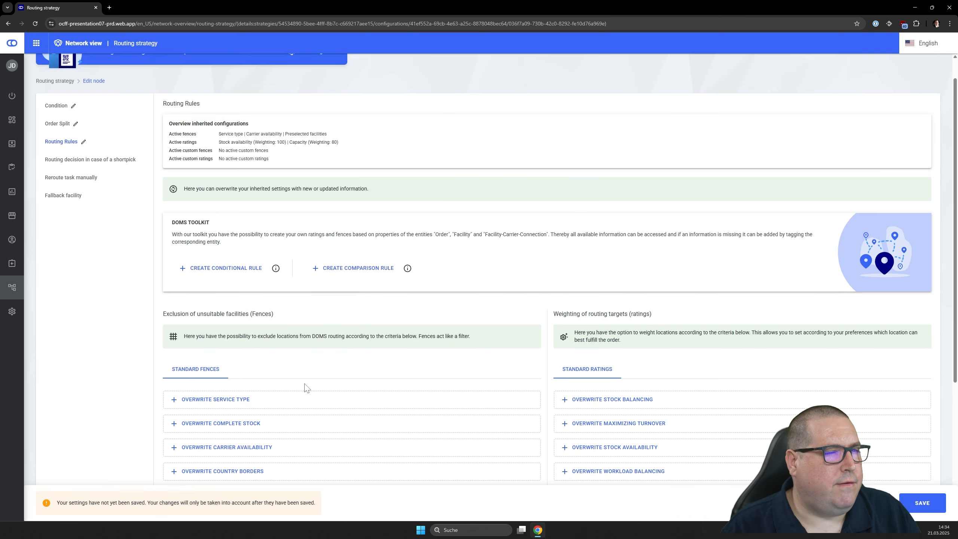
{"action": "left_click", "coordinate": [61, 106]}
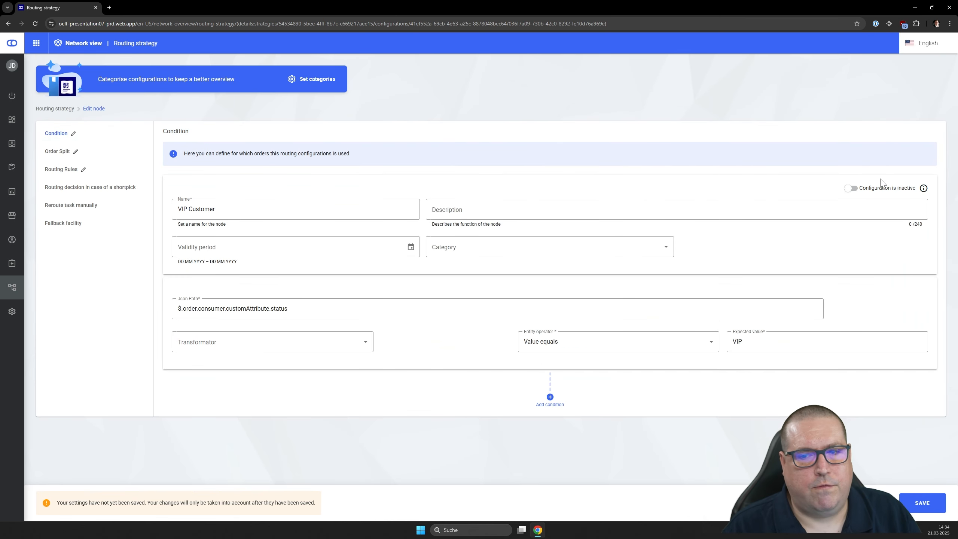
{"action": "left_click", "coordinate": [855, 190]}
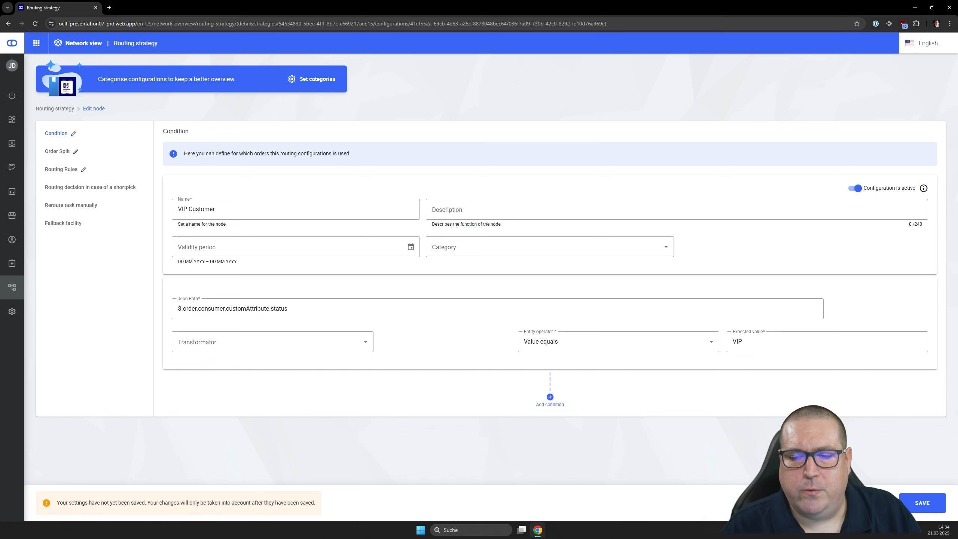
{"action": "left_click", "coordinate": [927, 502]}
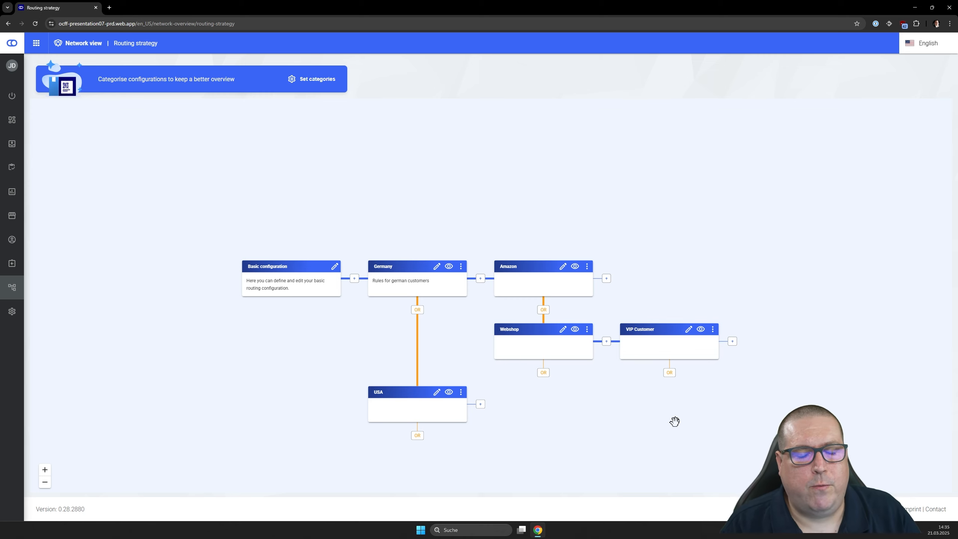
- Assign the category Country to the Germany node and save it
{"action": "left_click", "coordinate": [437, 275]}
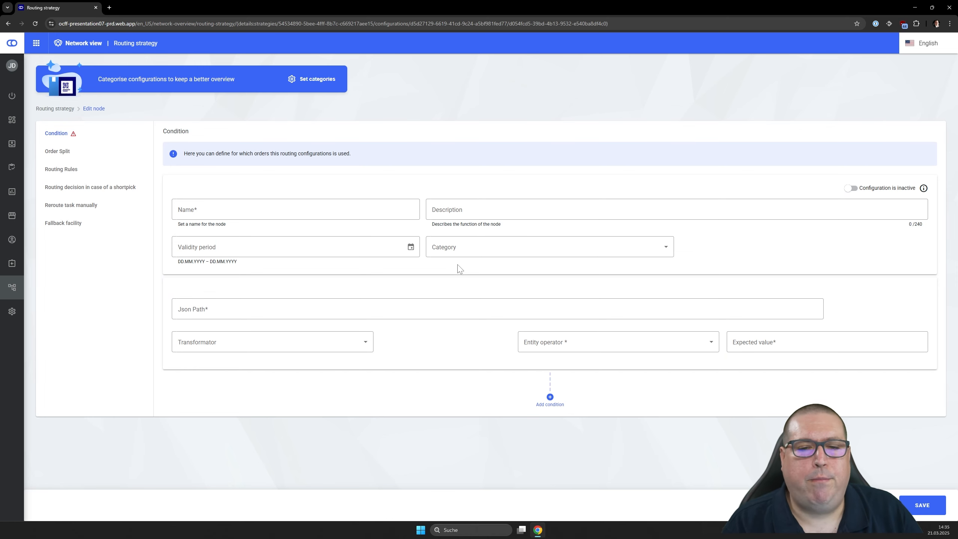
{"action": "left_click", "coordinate": [458, 252]}
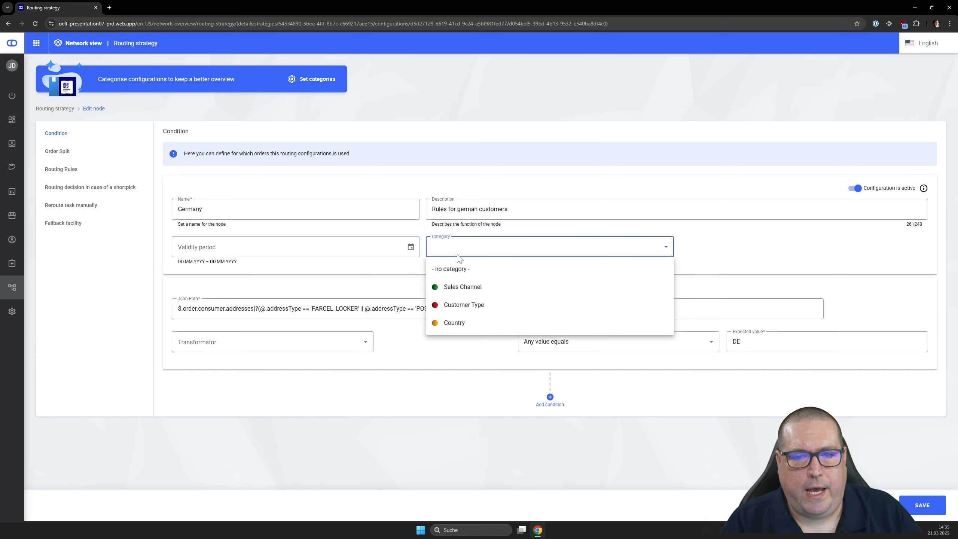
{"action": "left_click", "coordinate": [458, 325]}
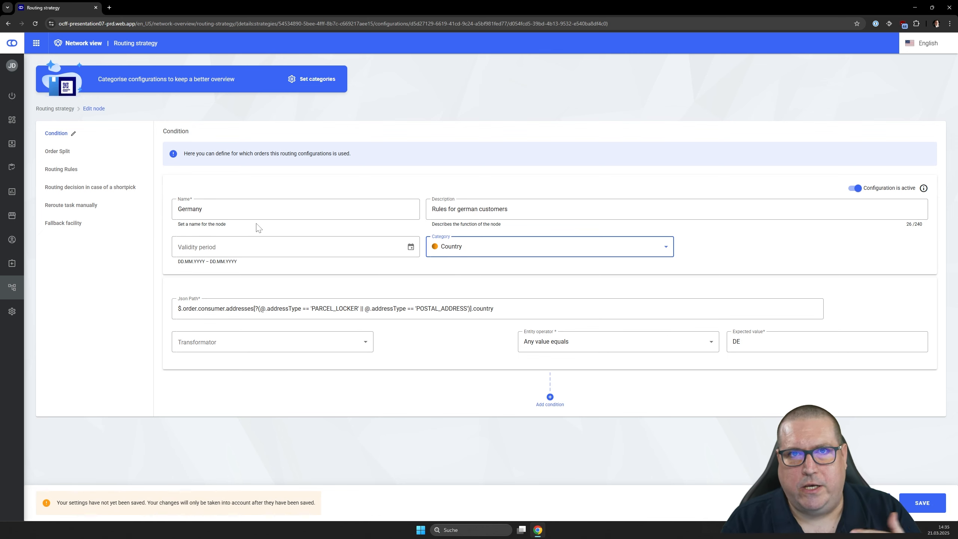
{"action": "left_click", "coordinate": [920, 512]}
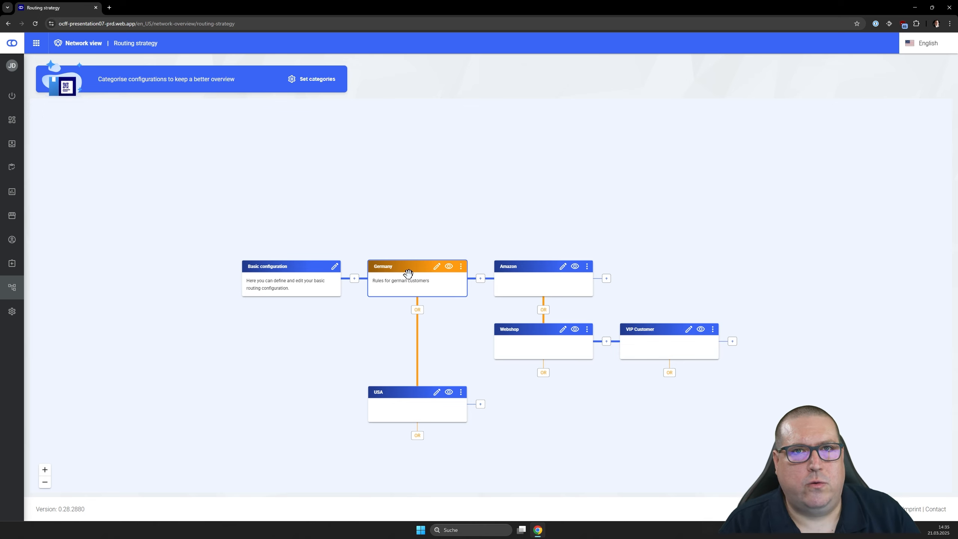
- Assign the category Country to the USA node and save it
{"action": "left_click", "coordinate": [437, 393]}
{"action": "left_click", "coordinate": [464, 248]}
{"action": "left_click", "coordinate": [468, 324]}
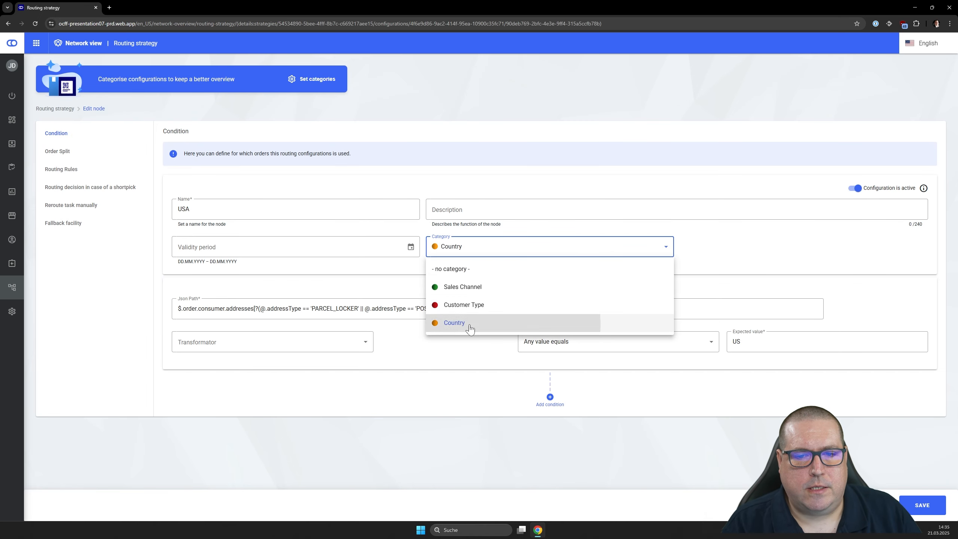
{"action": "left_click", "coordinate": [502, 246]}
{"action": "left_click", "coordinate": [461, 316]}
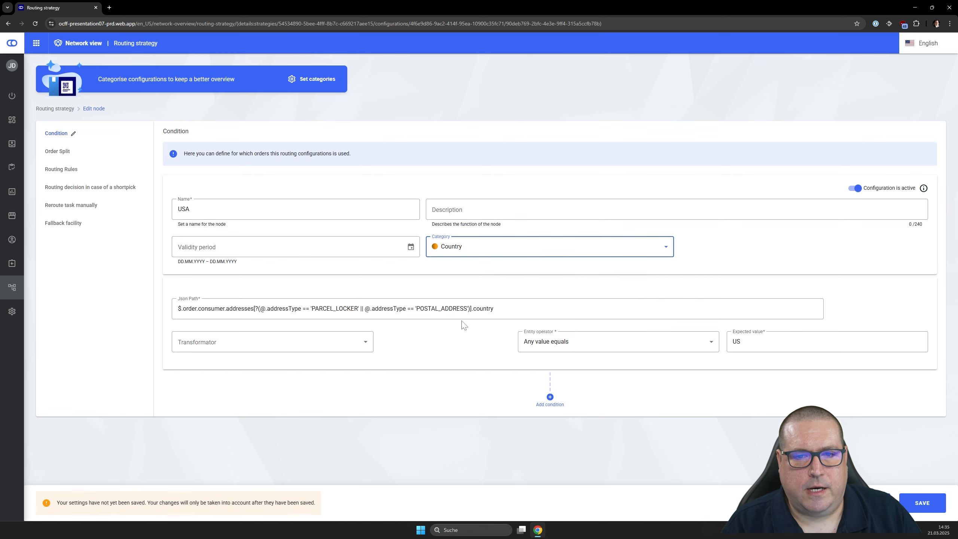
{"action": "left_click", "coordinate": [921, 504]}
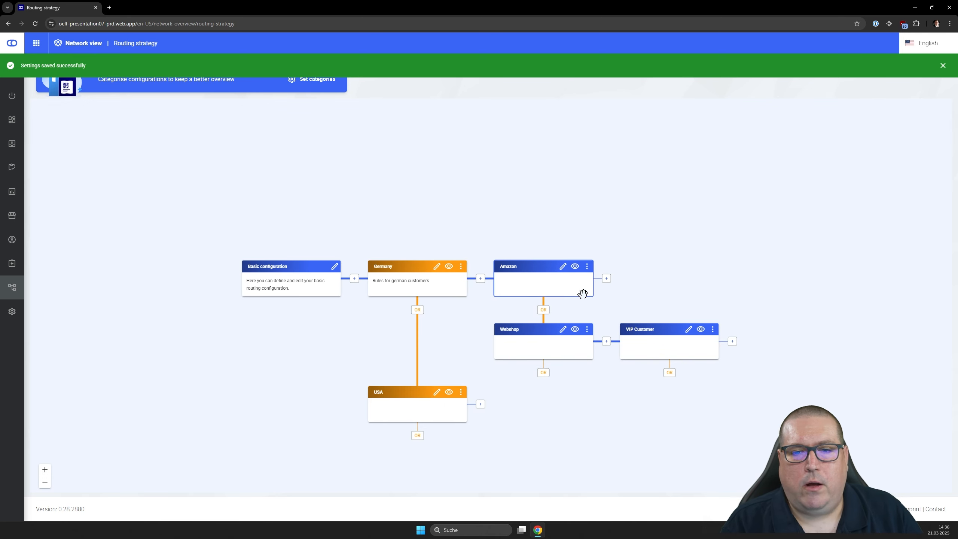
- Assign the category Sales Channel to the Amazon node and save it
{"action": "left_click", "coordinate": [564, 268]}
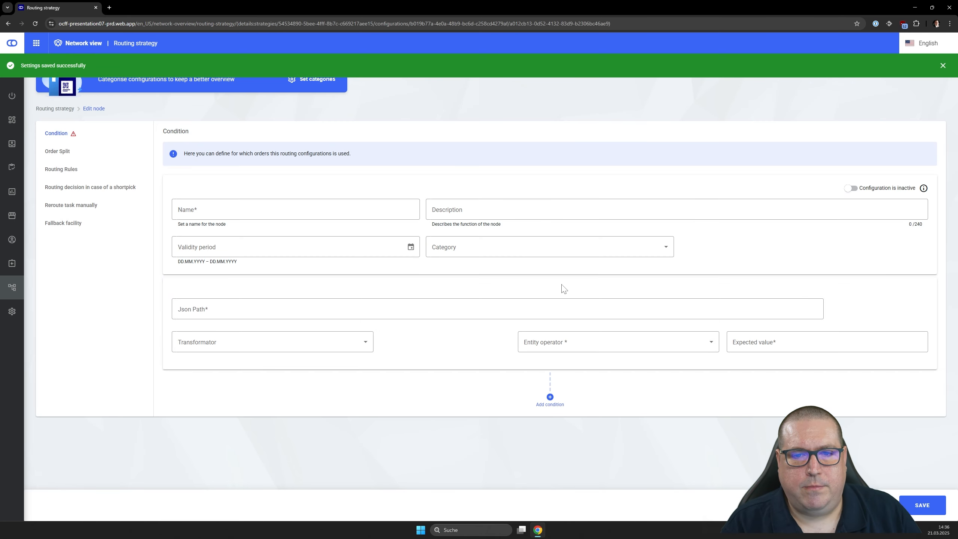
{"action": "left_click", "coordinate": [461, 250]}
{"action": "left_click", "coordinate": [464, 287]}
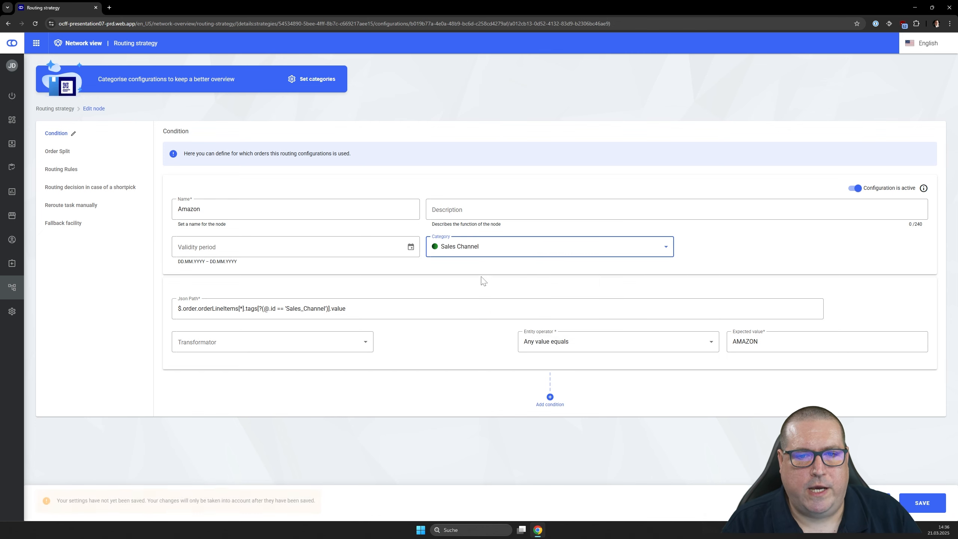
{"action": "left_click", "coordinate": [917, 503]}
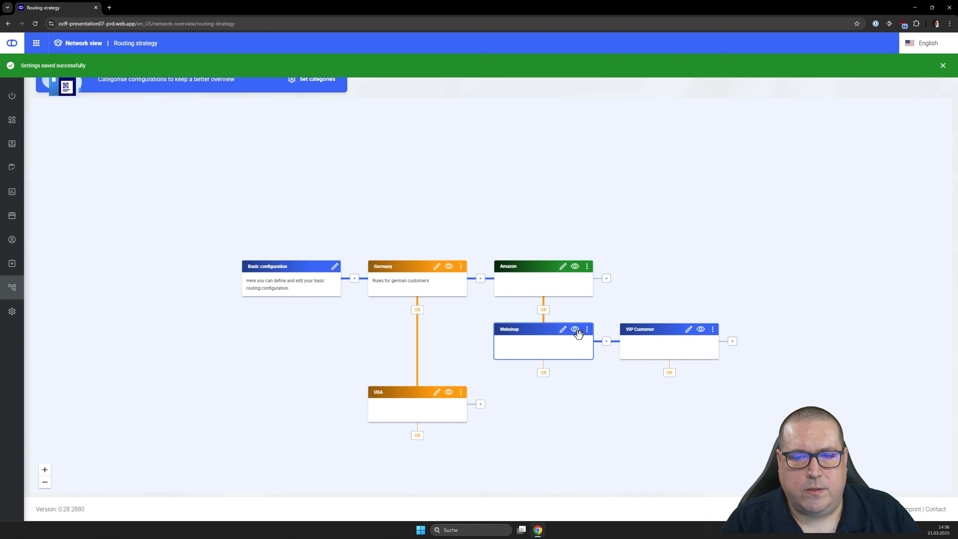
- Assign the category Sales Channel to the Webshop node and save it
{"action": "left_click", "coordinate": [563, 329]}
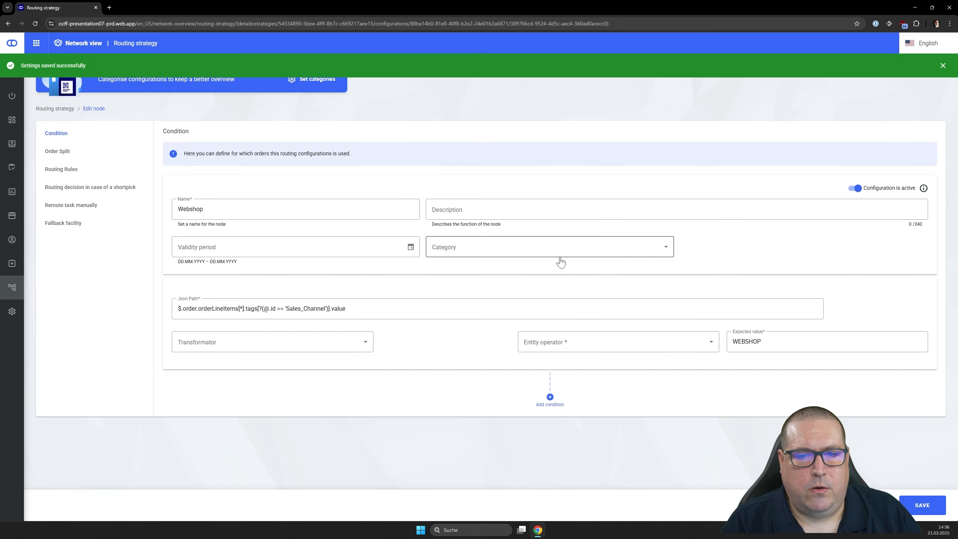
{"action": "left_click", "coordinate": [494, 250]}
{"action": "left_click", "coordinate": [481, 284]}
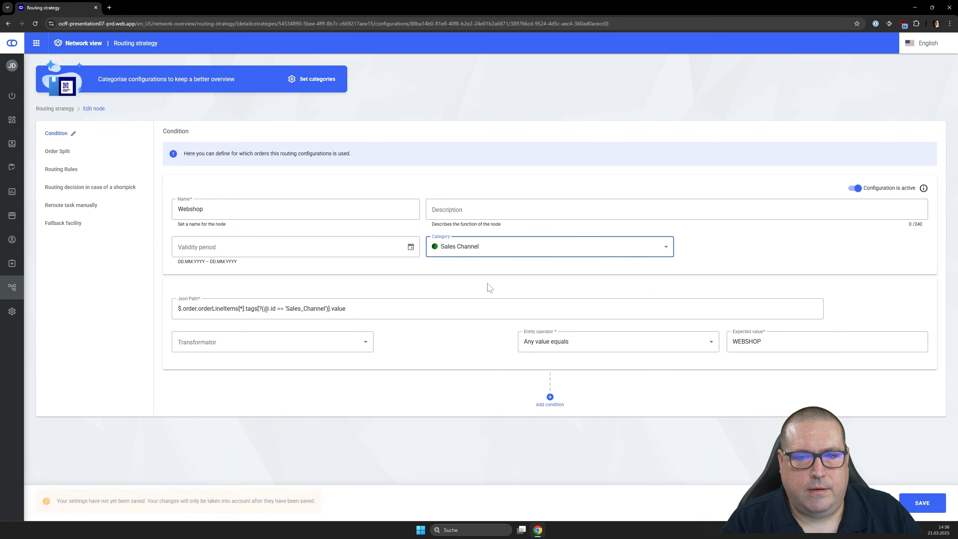
{"action": "left_click", "coordinate": [919, 504]}
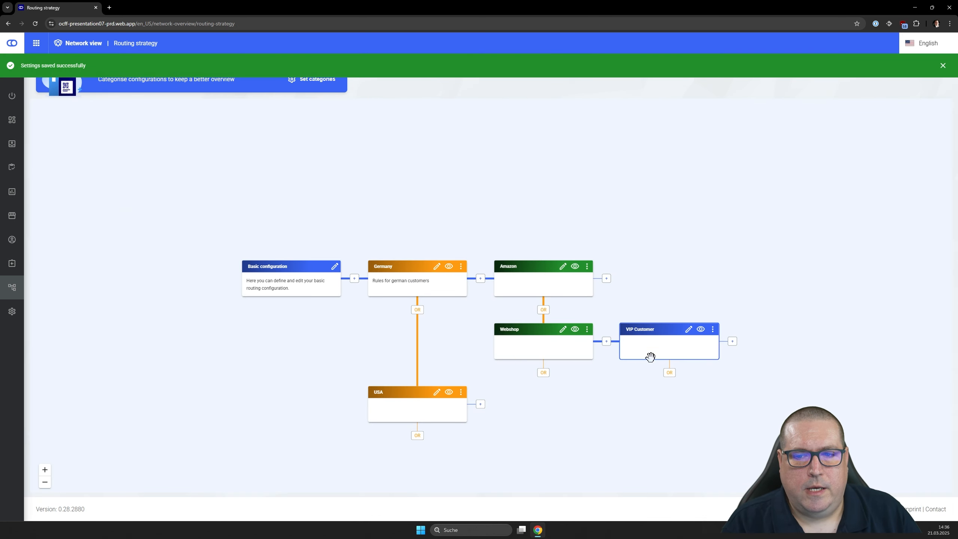
- Assign the category Customer Type to the VIP Customer node and save it
{"action": "left_click", "coordinate": [688, 329]}
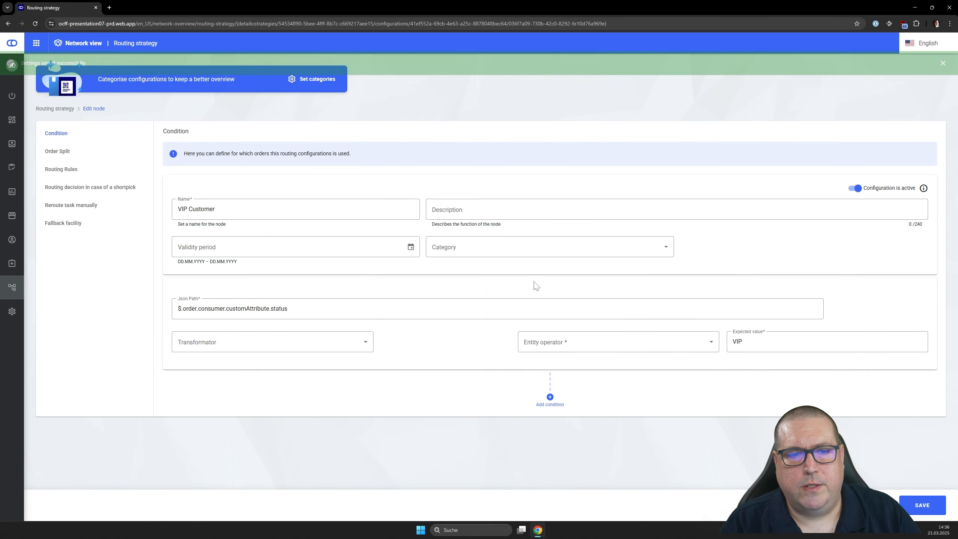
{"action": "left_click", "coordinate": [540, 251]}
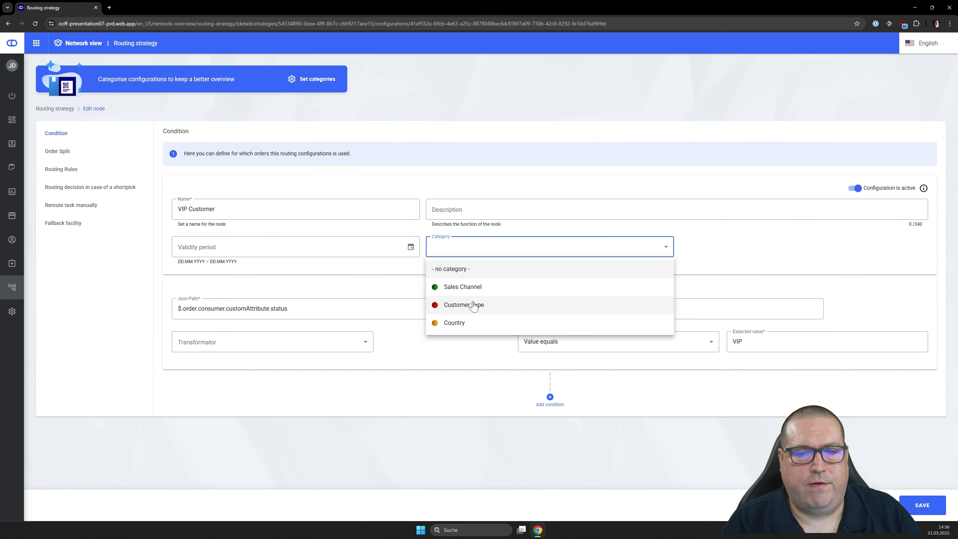
{"action": "left_click", "coordinate": [472, 310]}
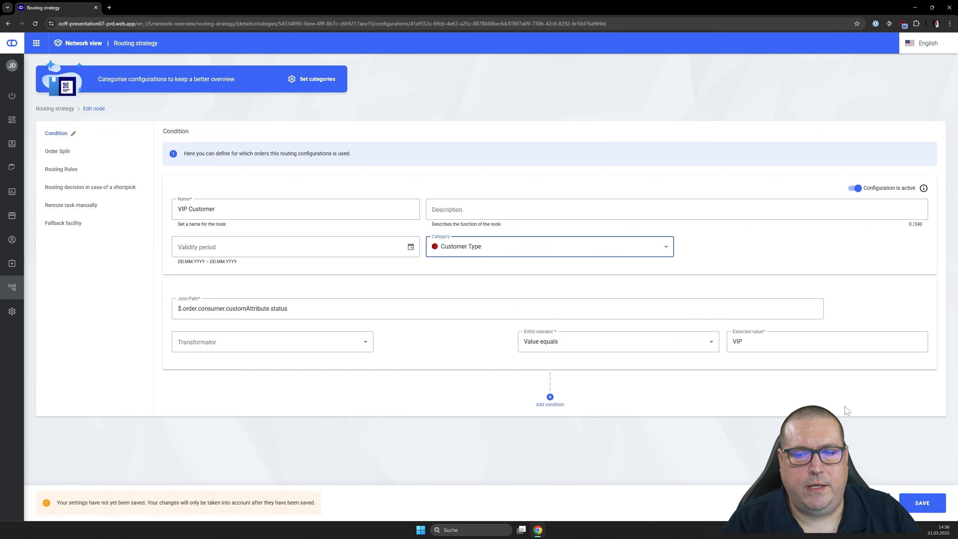
{"action": "left_click", "coordinate": [923, 505]}
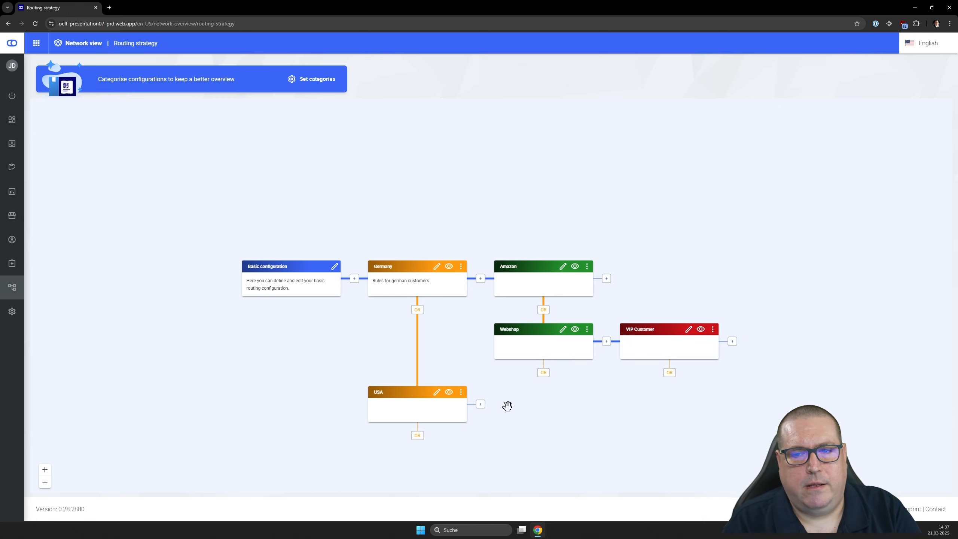
- Review the list of defined categories and display the VIP Customer node's path with its overview of inherited configurations
{"action": "left_click", "coordinate": [316, 79]}
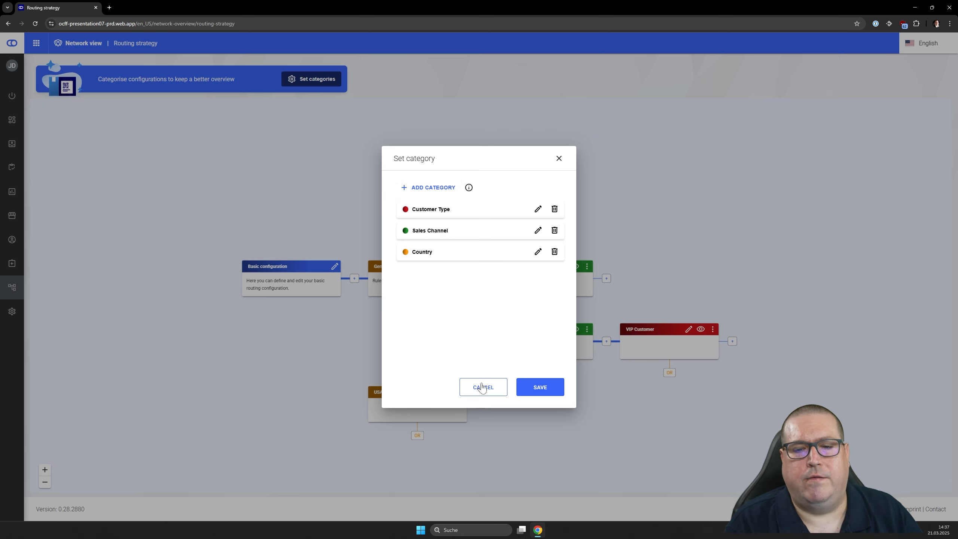
{"action": "left_click", "coordinate": [532, 393]}
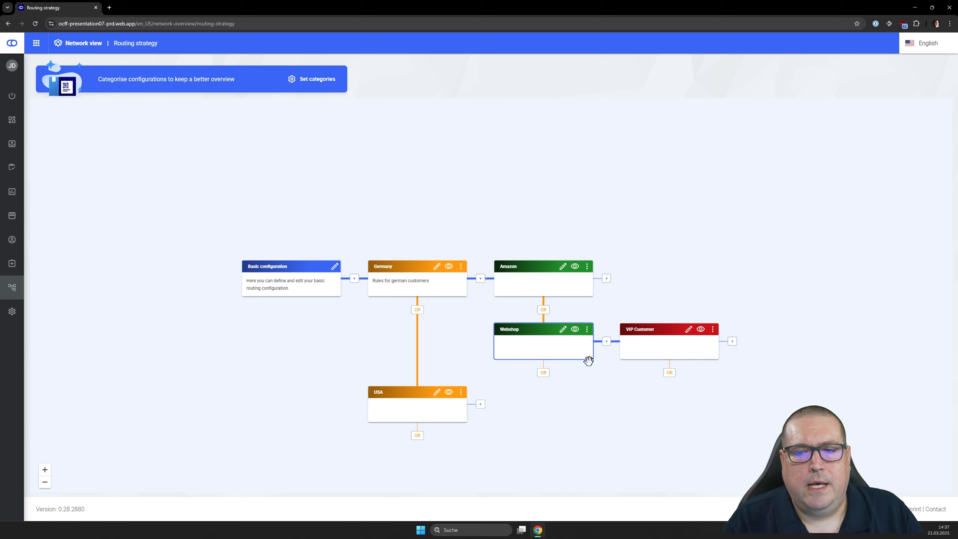
{"action": "left_click", "coordinate": [702, 331]}
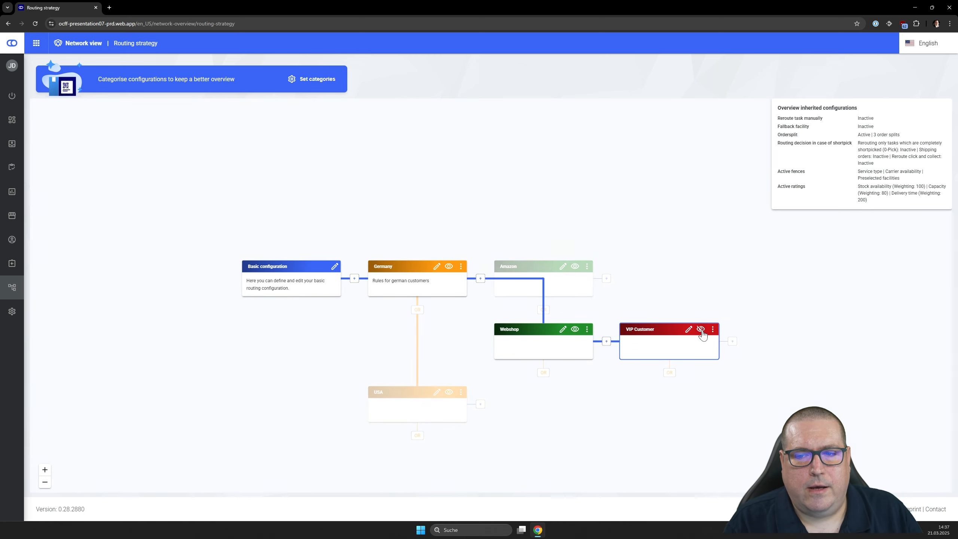